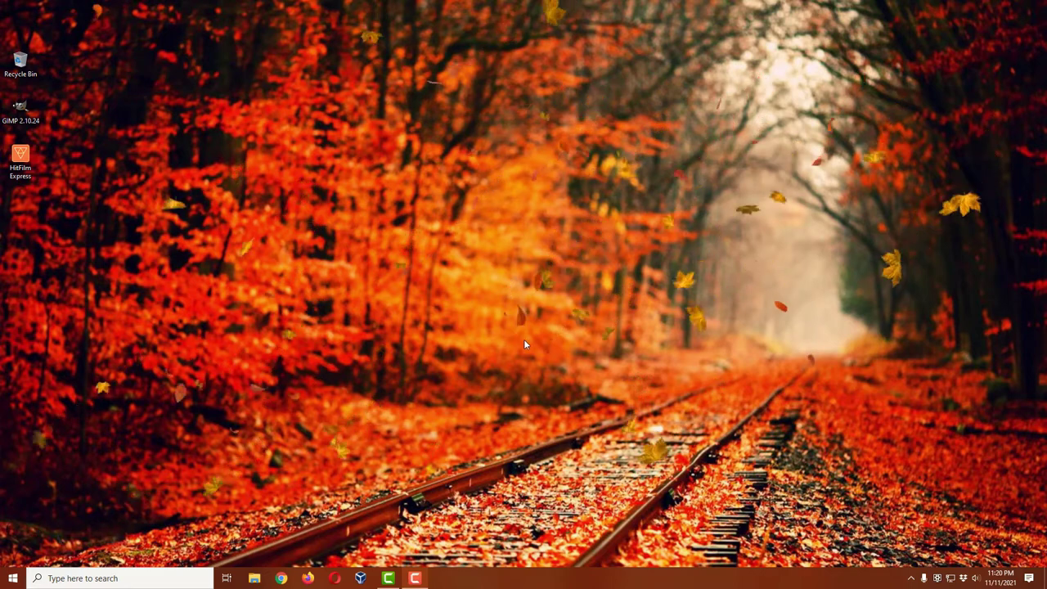
Launch HitFilm Express and create a new 1080p Full HD 30 fps project.
double_click(21, 165)
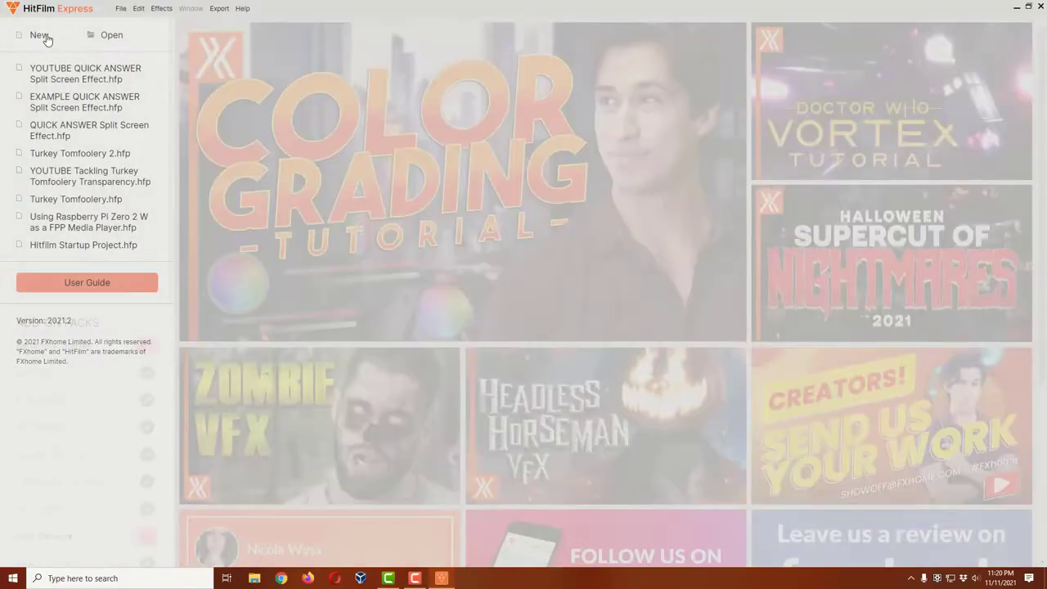
click(43, 37)
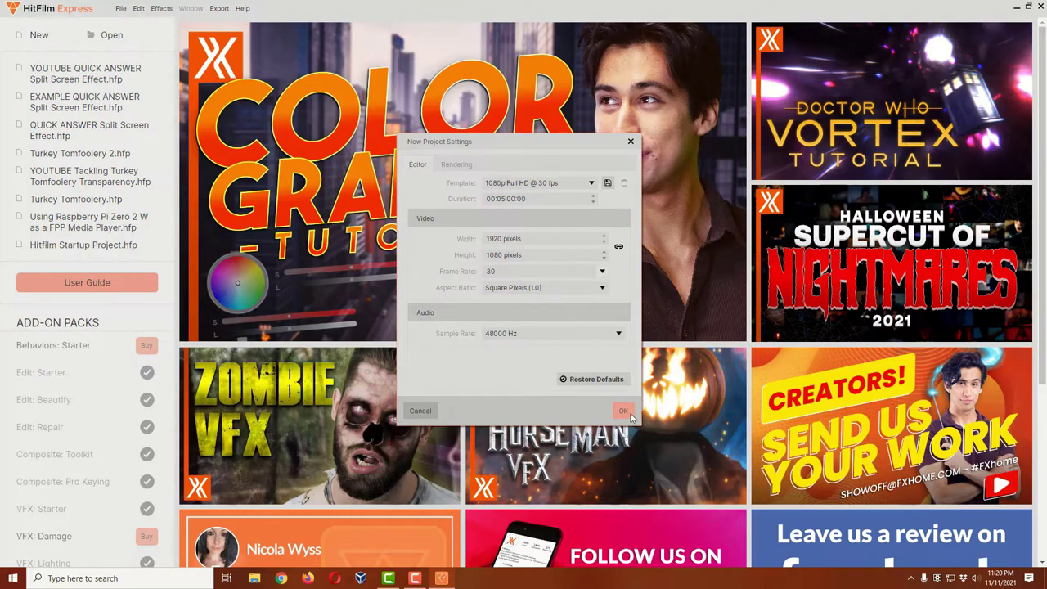
click(624, 411)
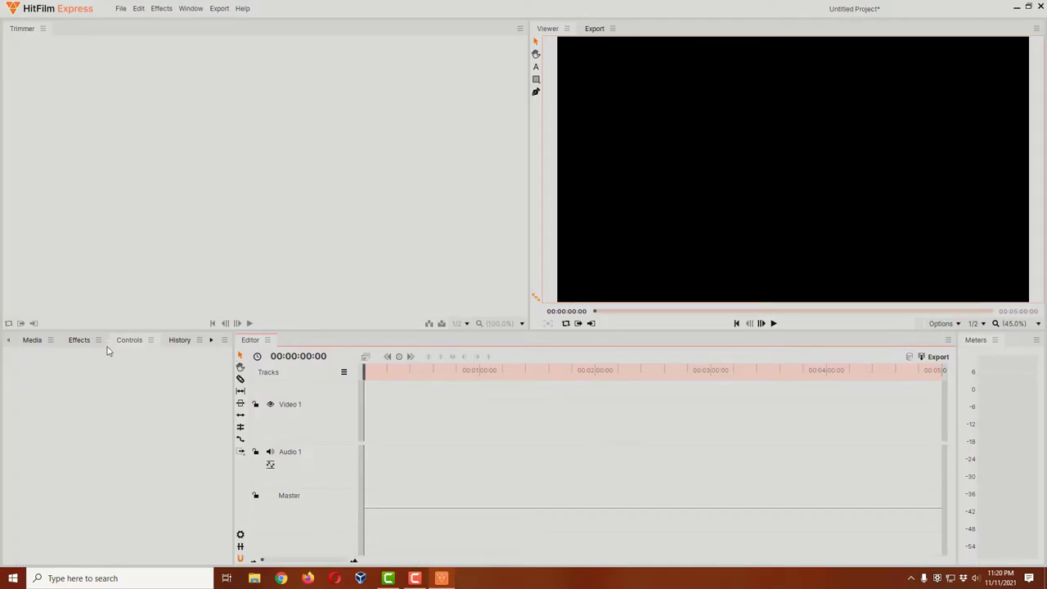
Import JOLJ_Jokes 1_Solo_TV.mp4 and Turkey Tomfoolery_Wall_H.mp4, loading the pumpkin clip in the Trimmer.
click(33, 340)
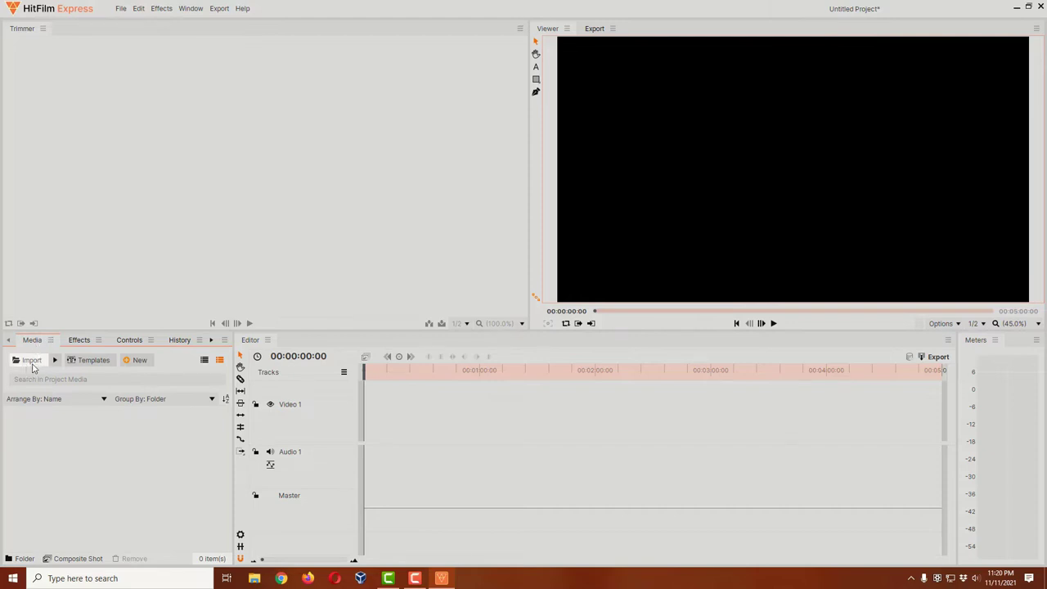
click(32, 360)
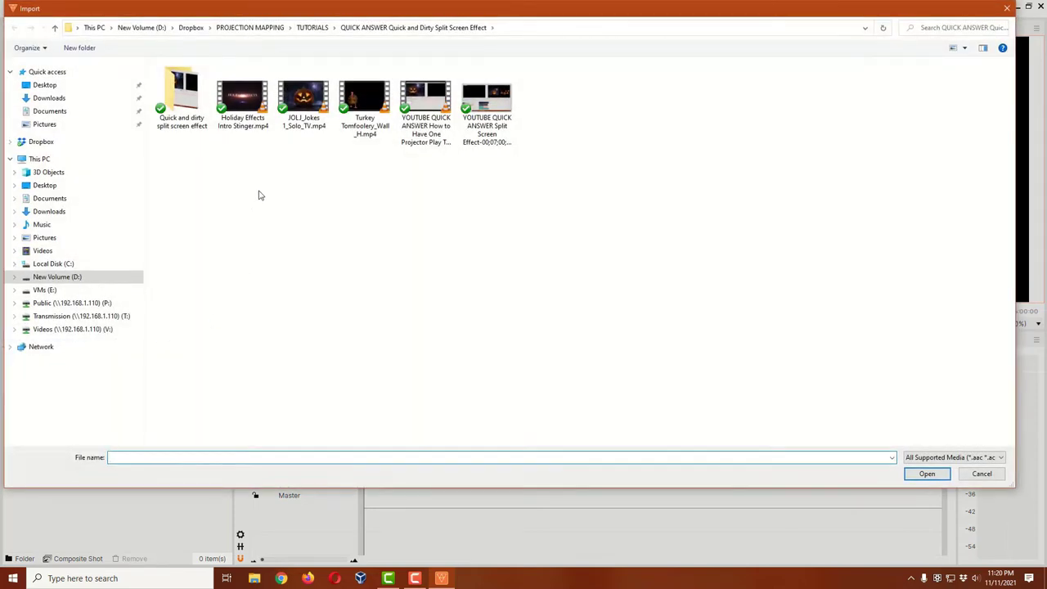
click(304, 105)
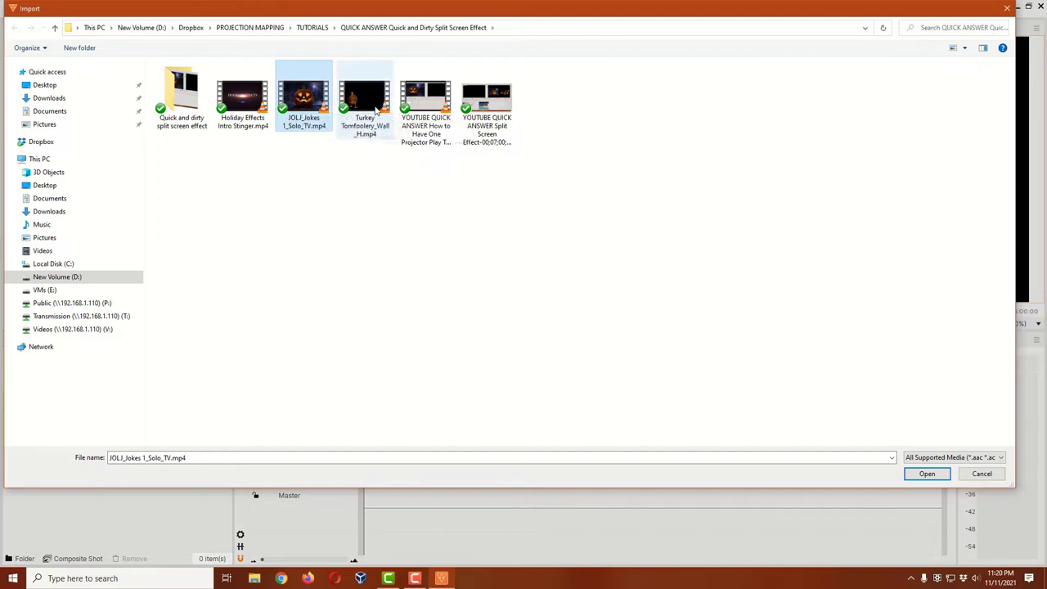
ctrl+click(356, 138)
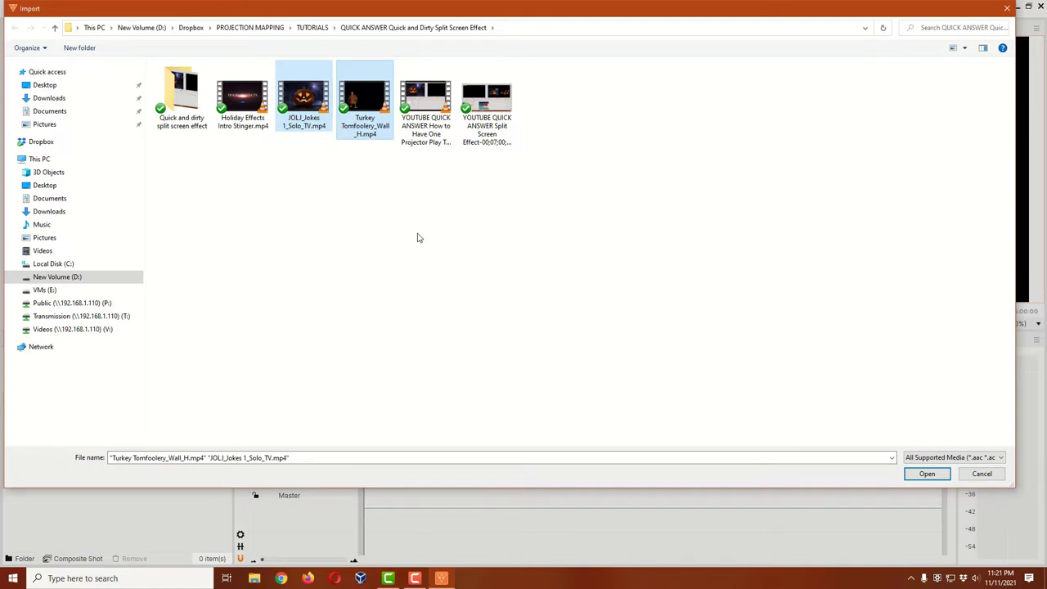
click(925, 474)
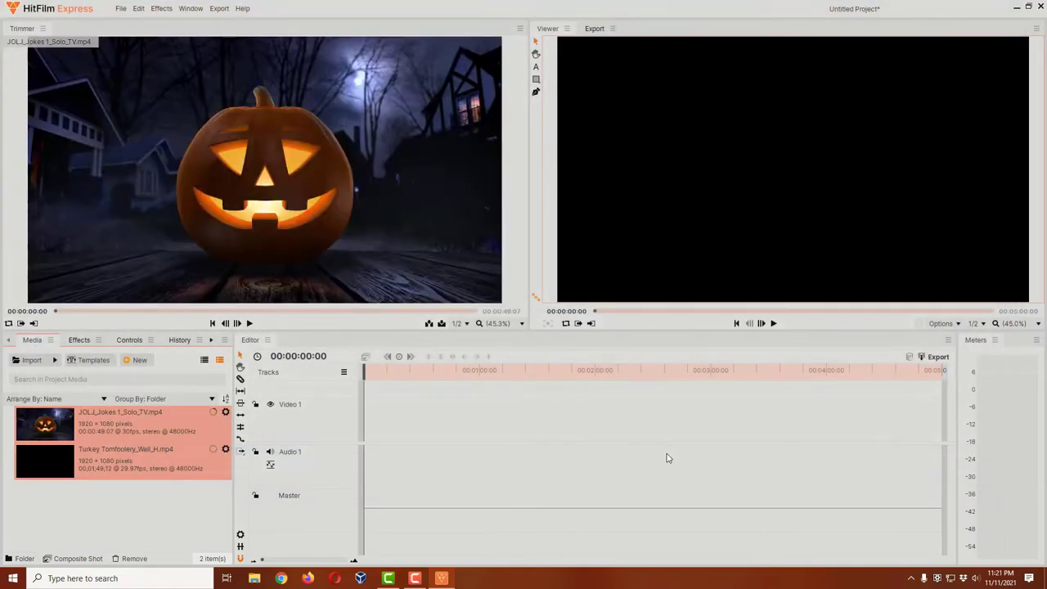
click(155, 429)
click(158, 424)
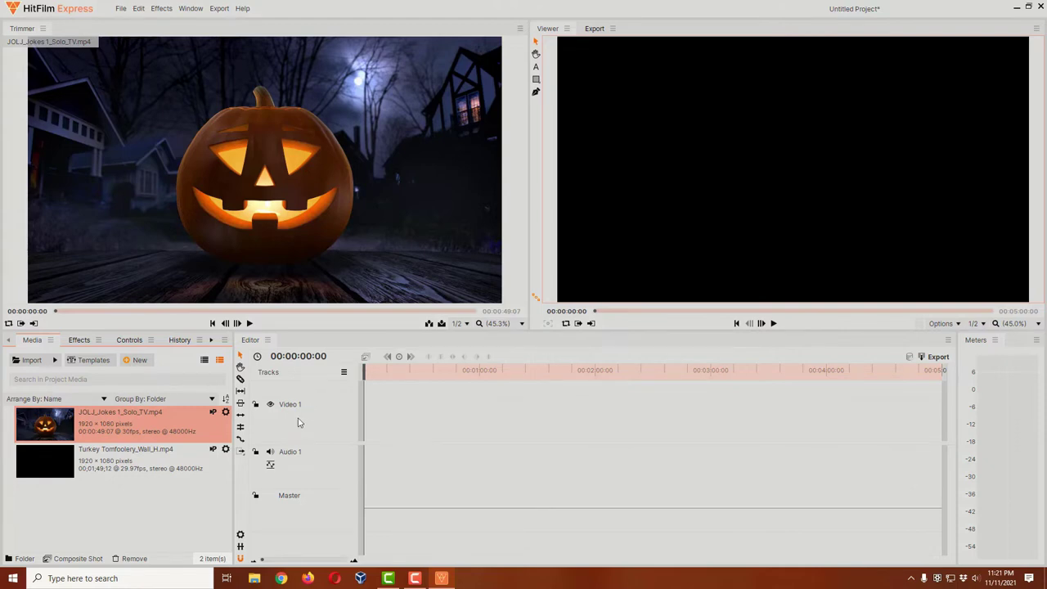
Insert a new video track above Video 1 and drag the Video 1 track taller.
click(299, 419)
right_click(299, 419)
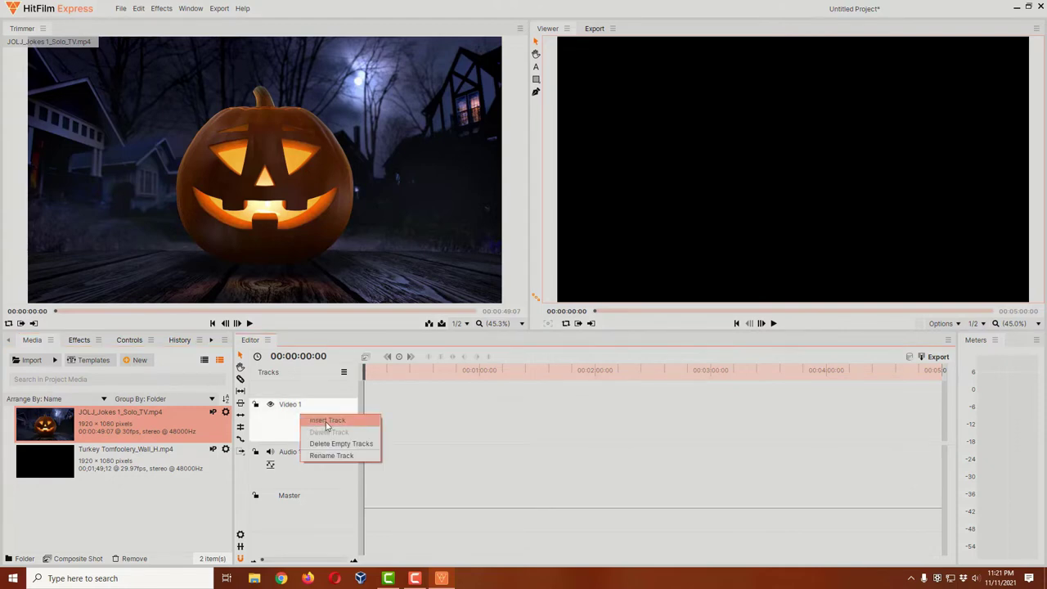
click(327, 423)
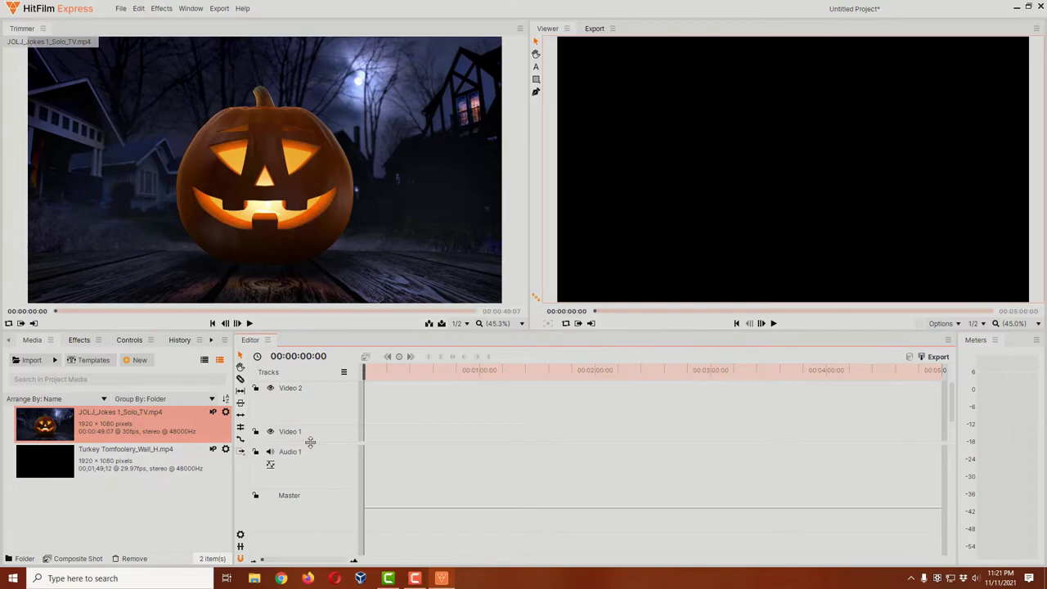
drag(310, 442, 310, 472)
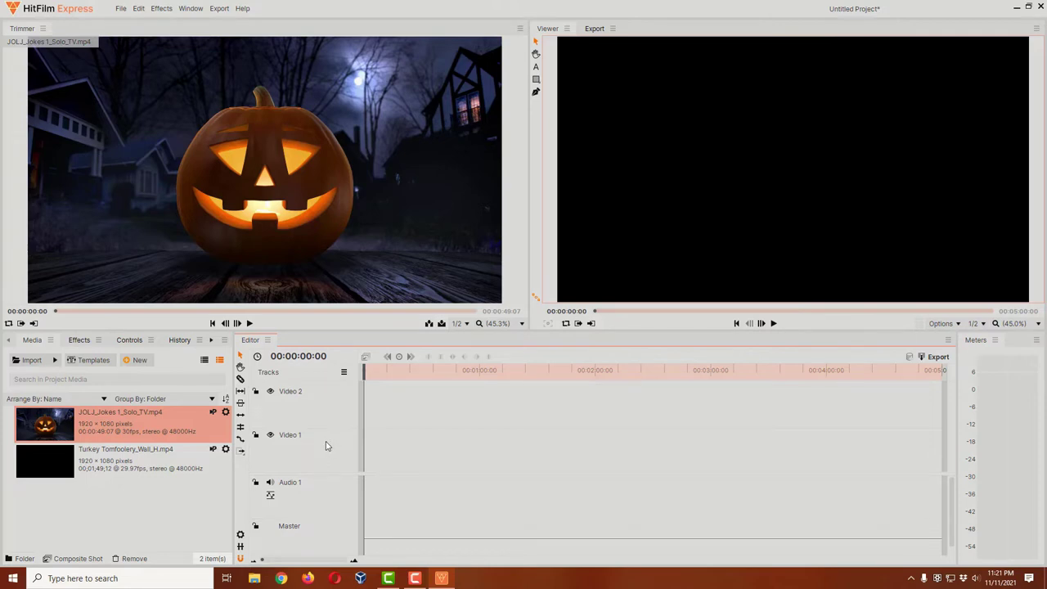
click(79, 429)
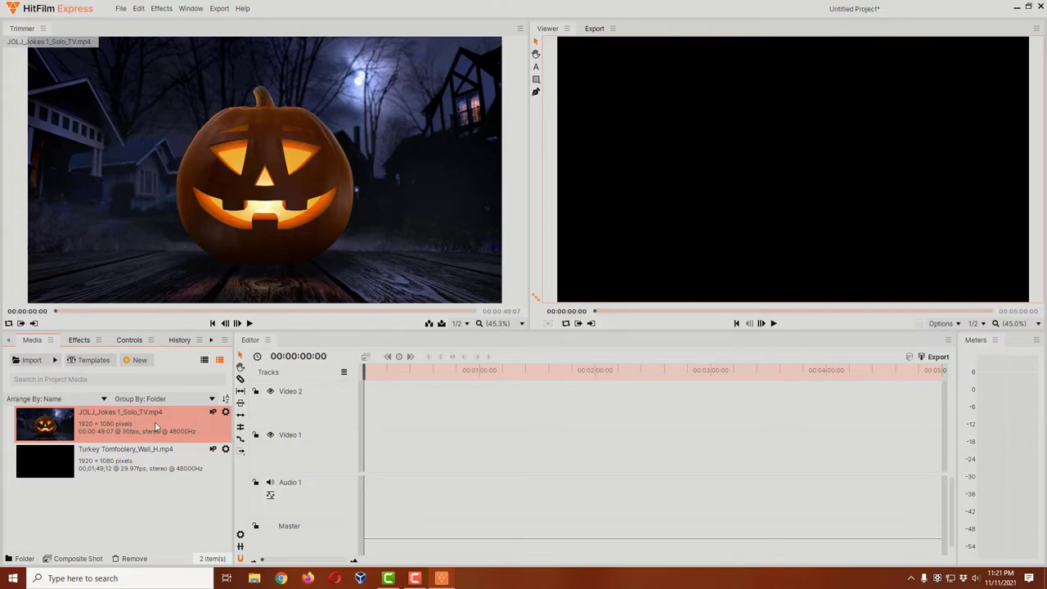
Place the pumpkin clip on Video 1 and the turkey on Video 2 at 0:00, then scrub to about 13 seconds.
drag(153, 424, 369, 466)
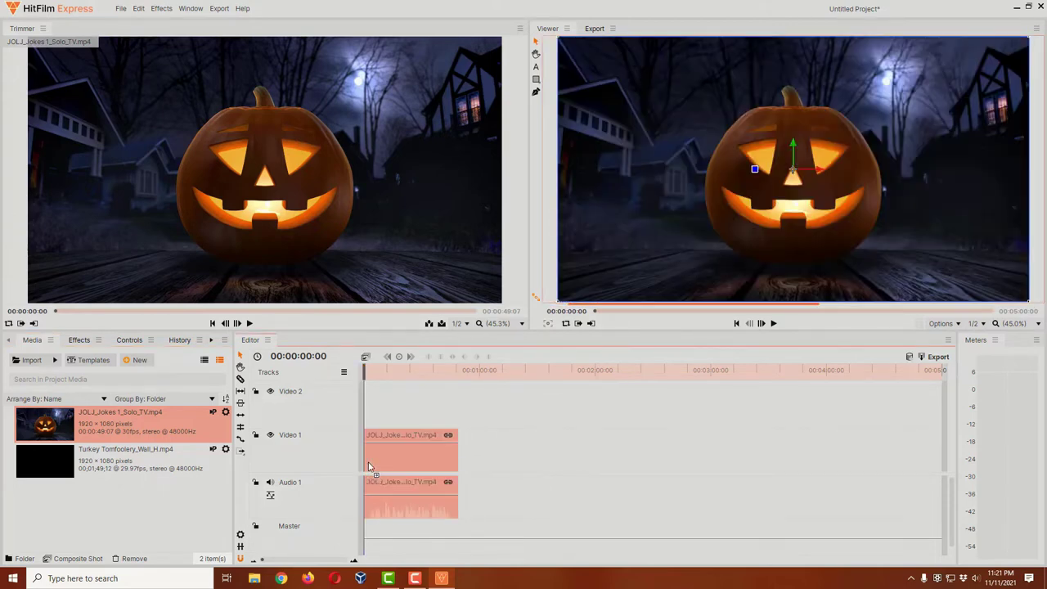
click(144, 463)
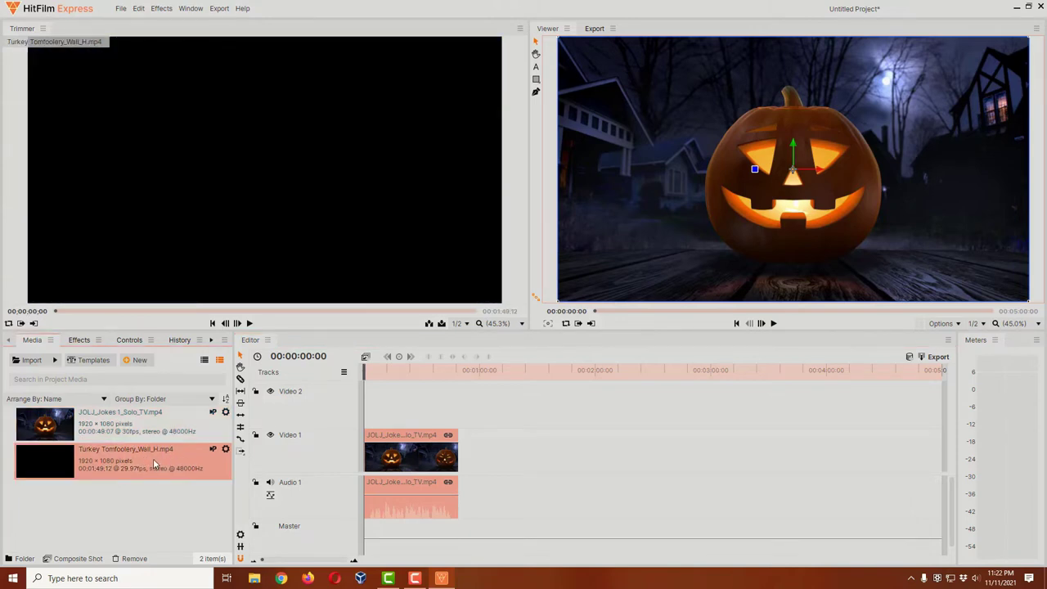
drag(154, 463, 366, 420)
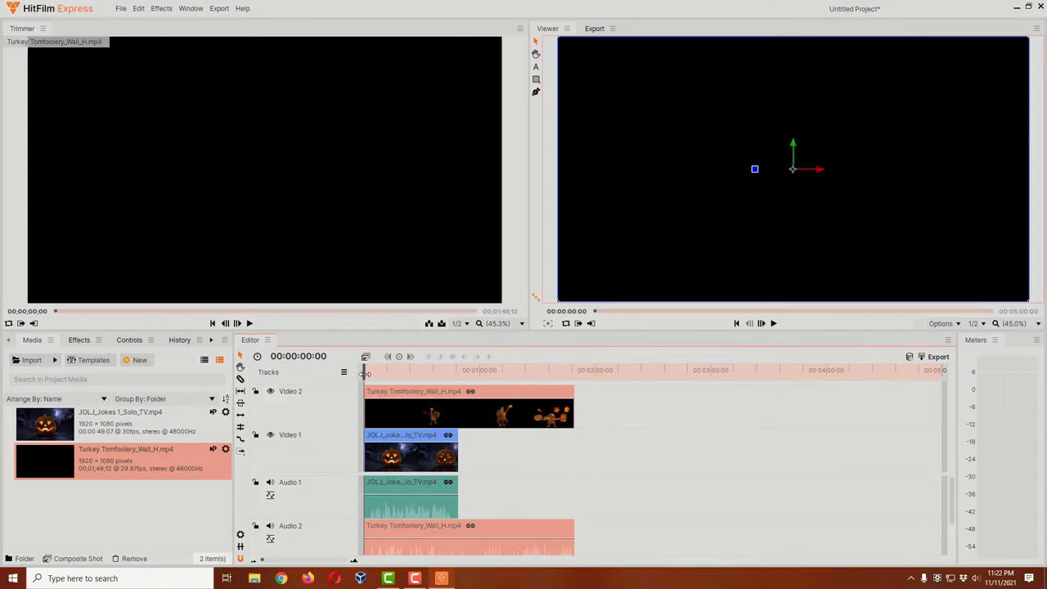
drag(365, 373, 390, 378)
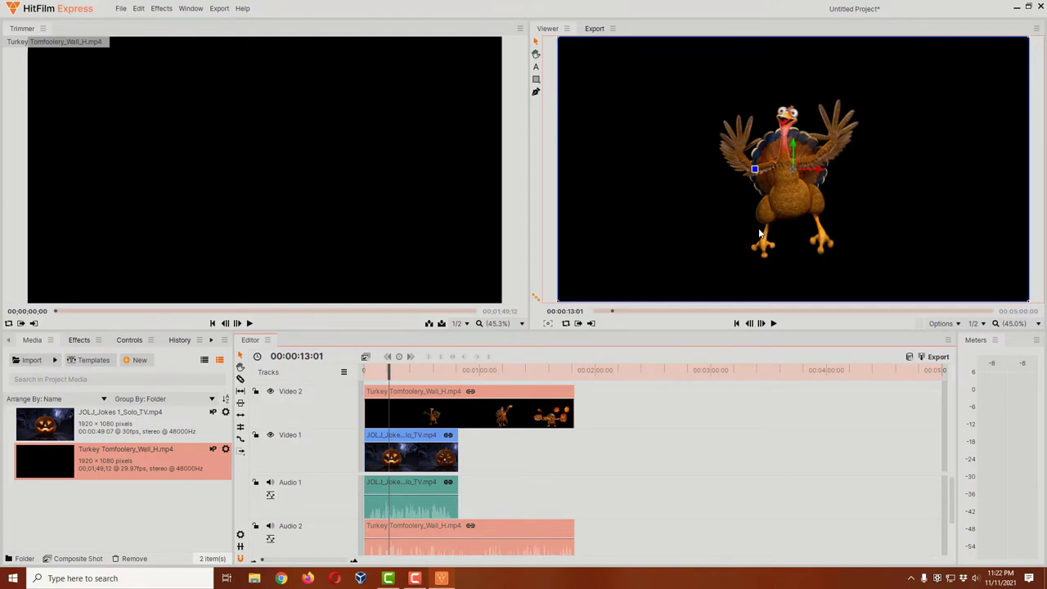
Set the Viewer zoom to 25% so the whole frame is visible with space around it.
scroll(759, 233, down, 2)
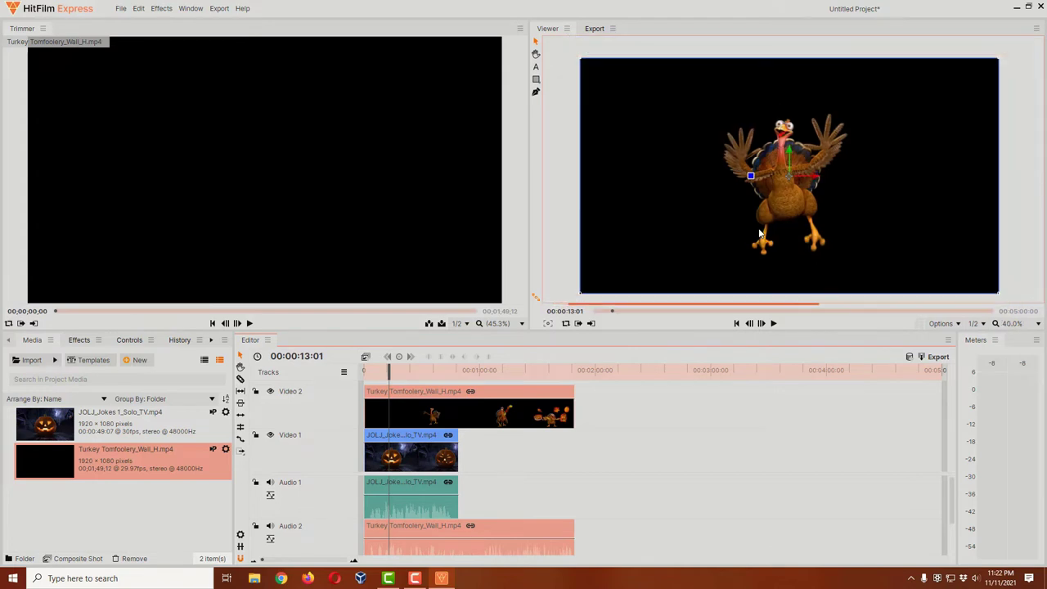
click(1034, 324)
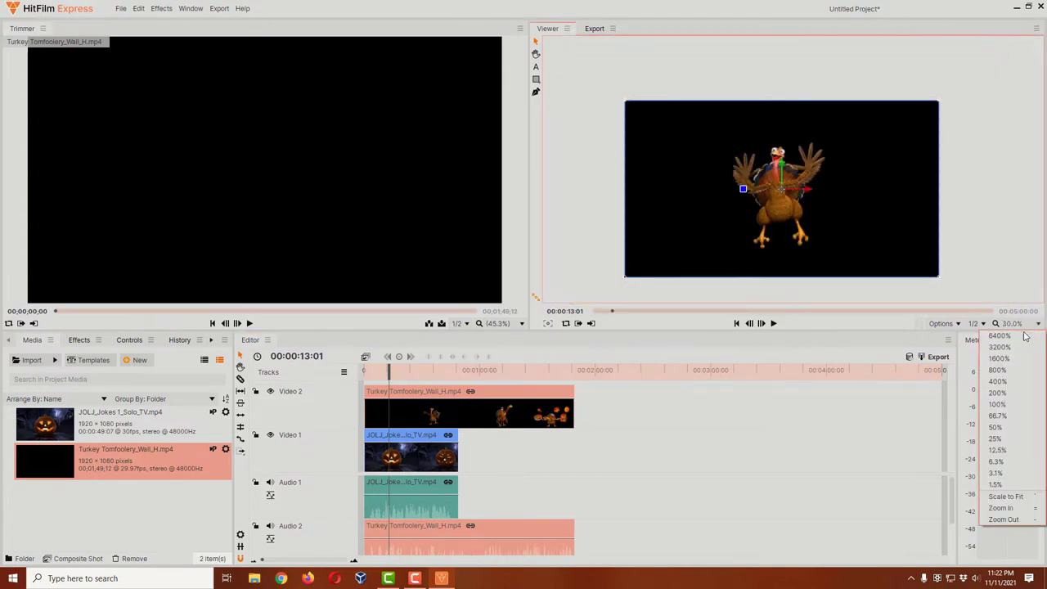
click(997, 440)
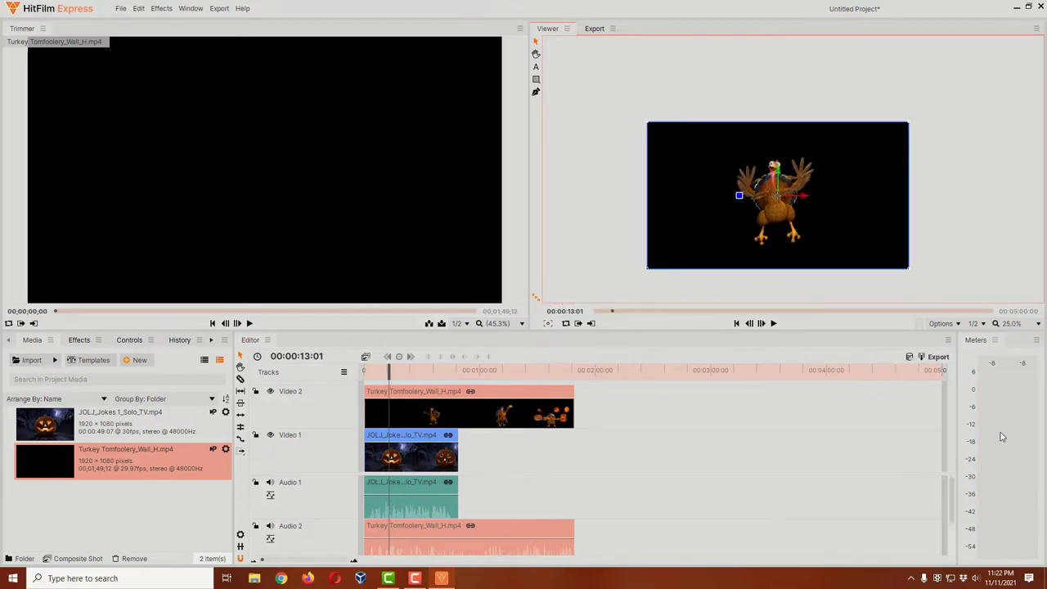
Draw a tall rectangle mask around the turkey, narrowing it to a central strip.
click(536, 81)
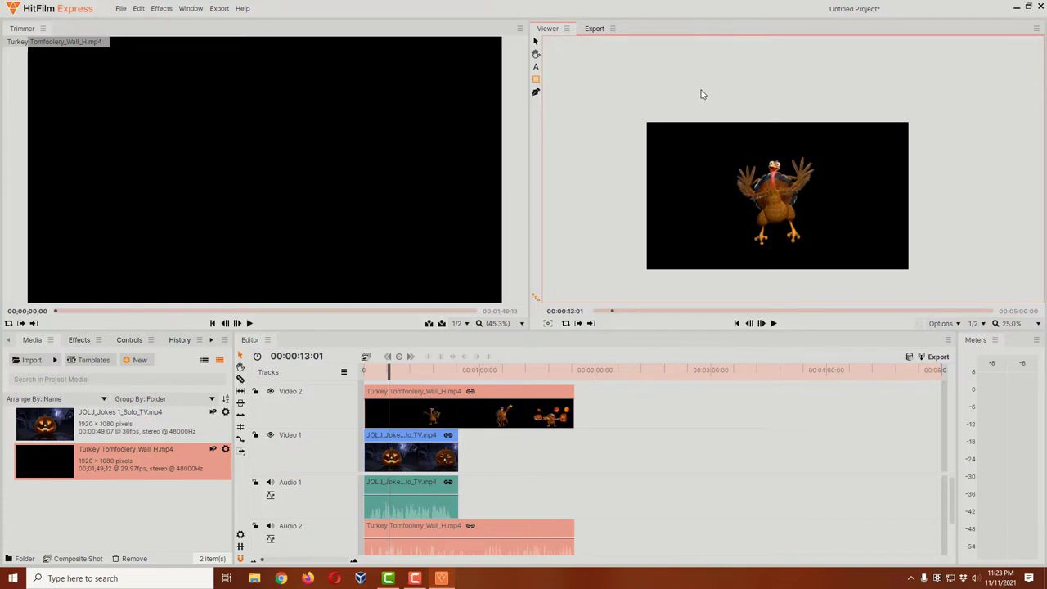
drag(700, 91, 853, 291)
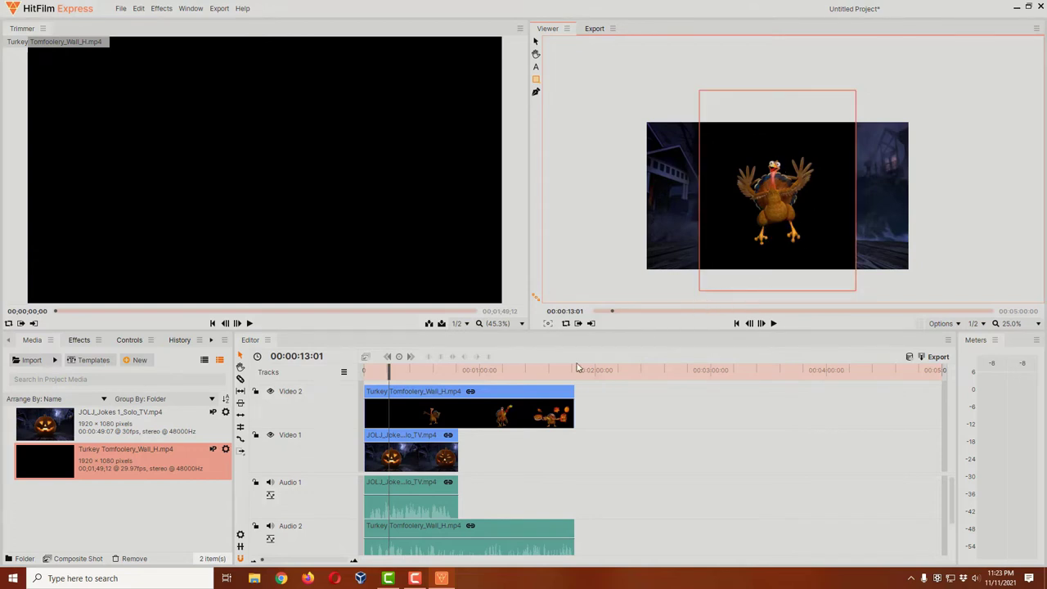
click(436, 398)
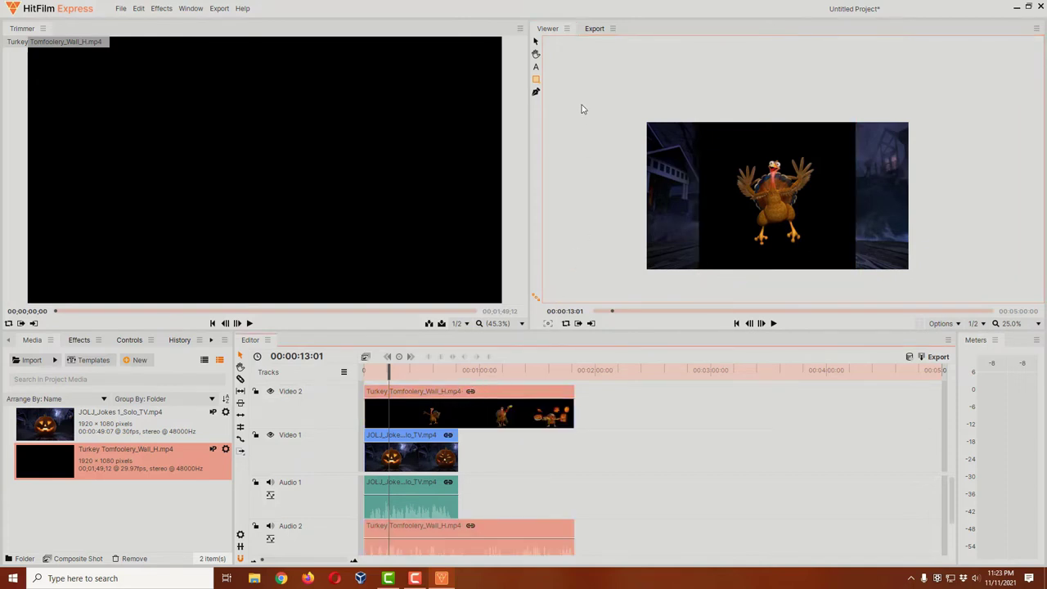
click(536, 43)
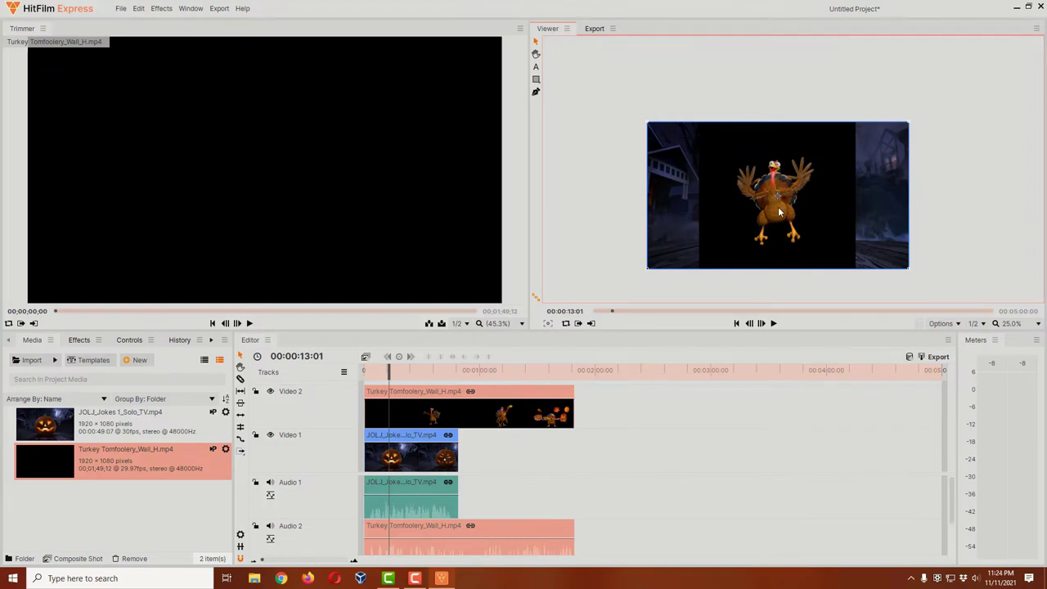
drag(779, 213, 834, 215)
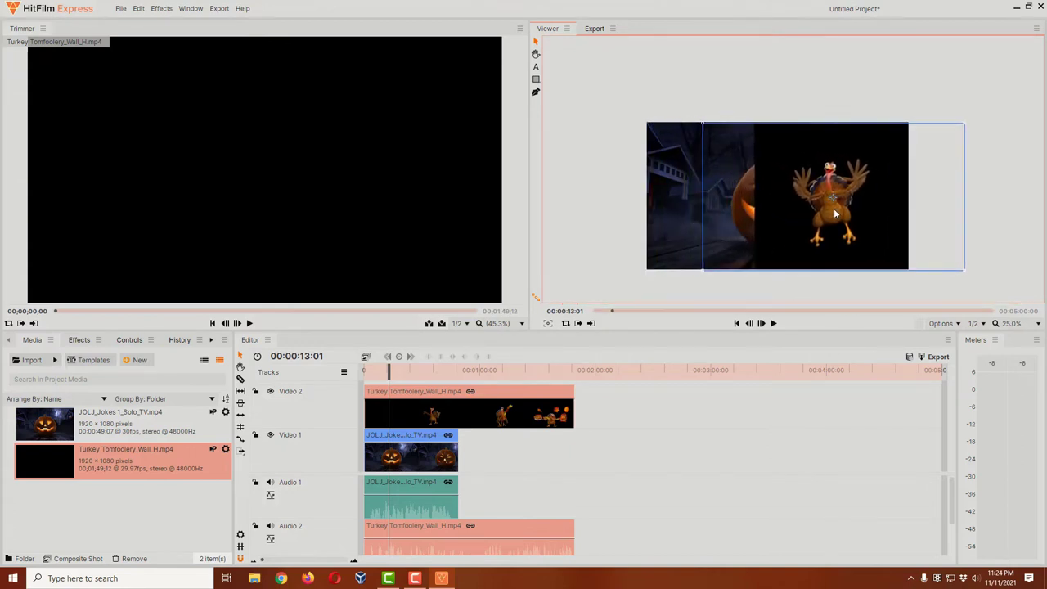
key(ctrl+z)
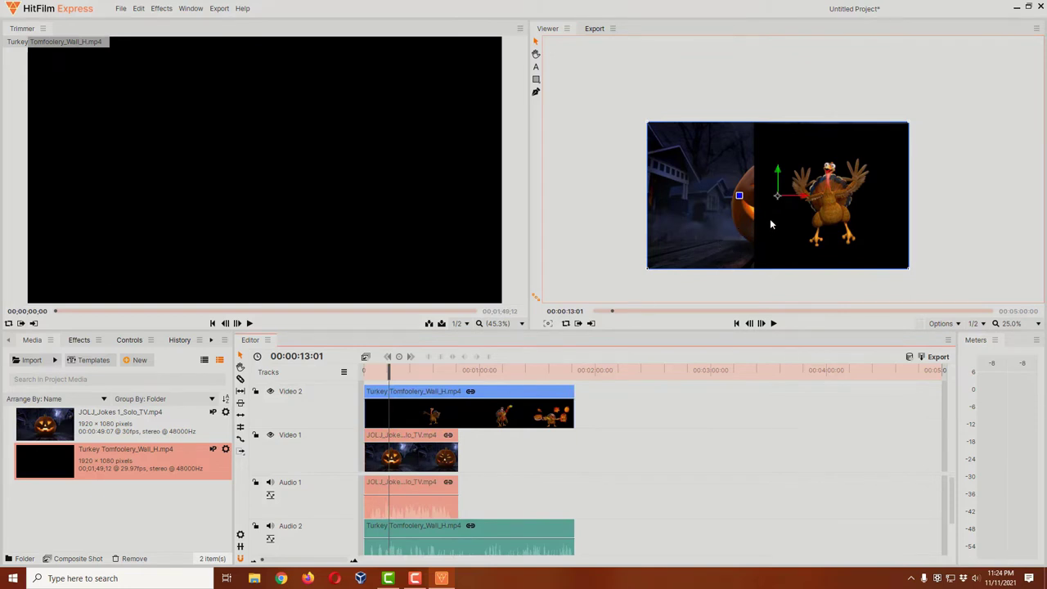
key(ctrl+z)
key(ctrl+z)
key(ctrl+y)
key(ctrl+y)
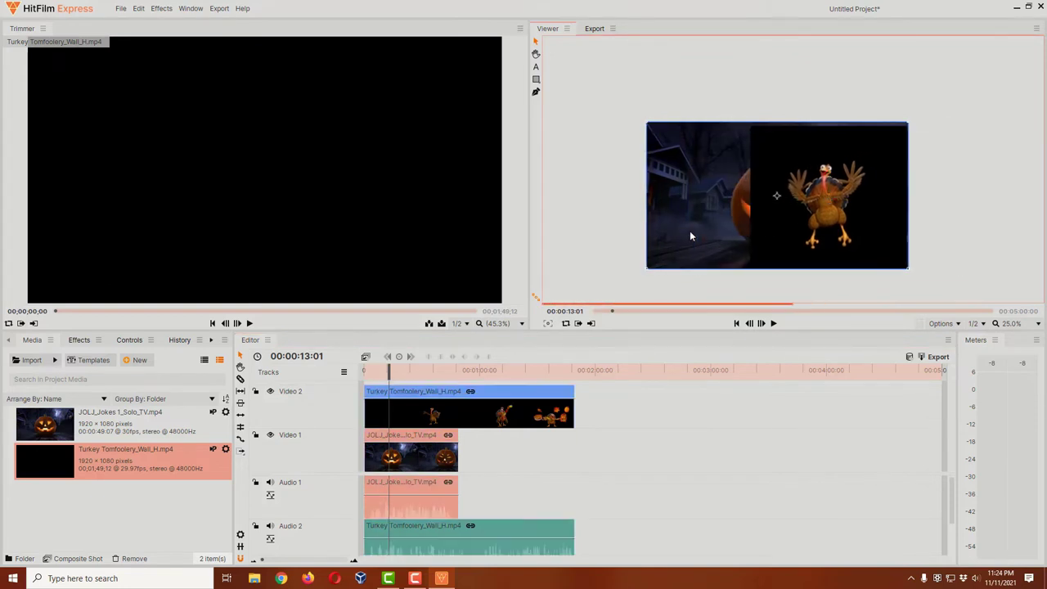
drag(690, 235, 672, 235)
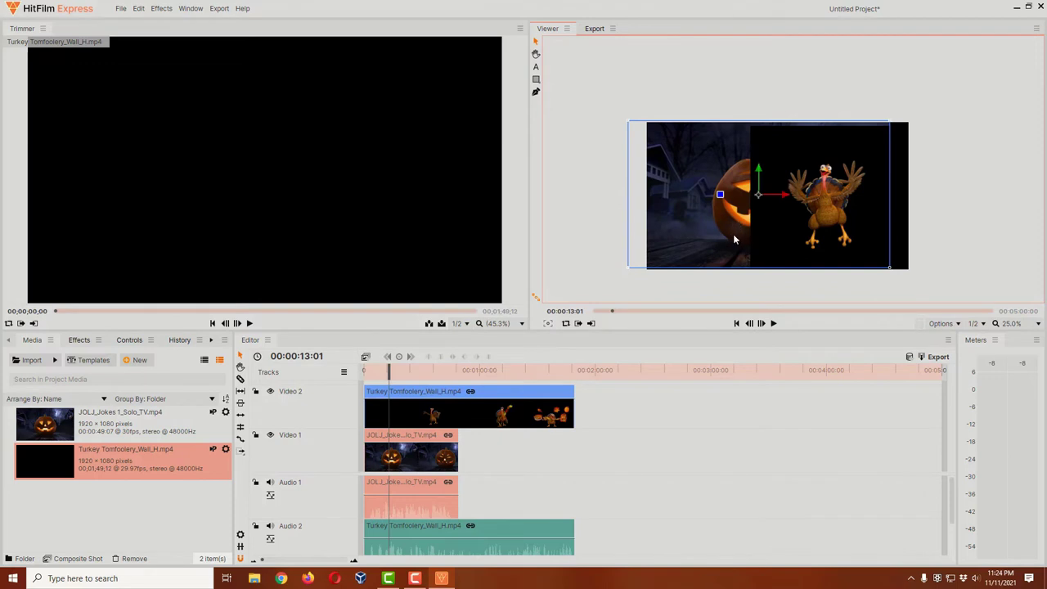
key(ctrl+z)
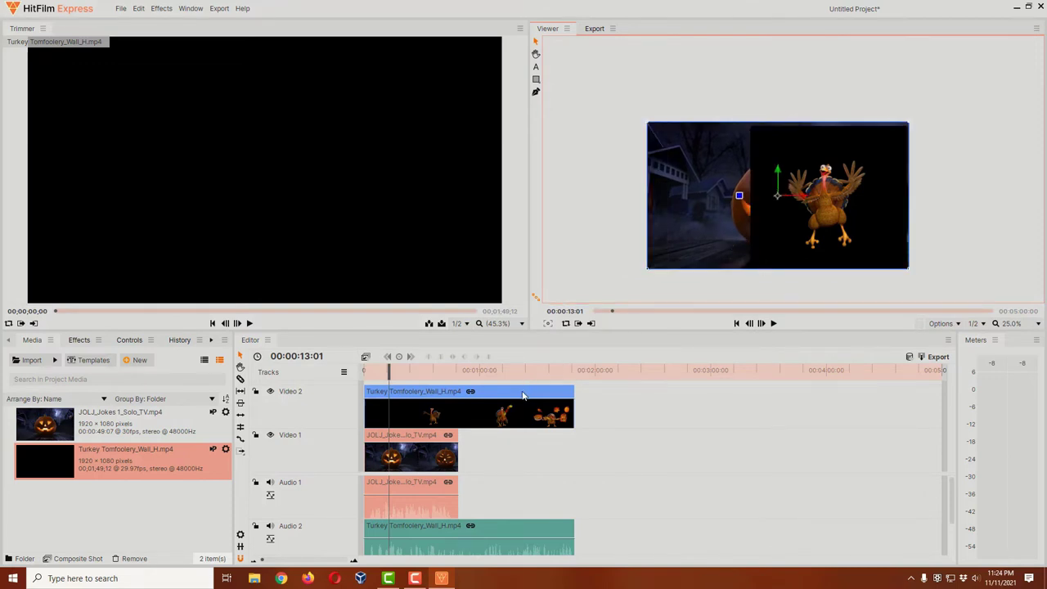
key(ctrl+z)
mouse_move(833, 211)
mouse_down()
mouse_move(845, 212)
mouse_move(834, 215)
mouse_up()
key(ctrl+z)
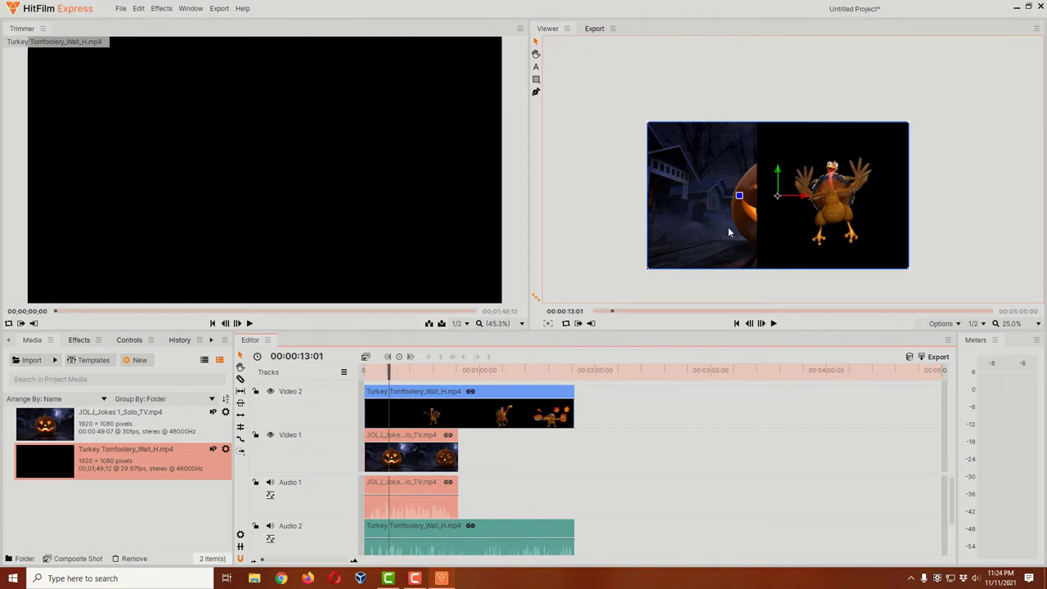
Drag the turkey layer to the right in the Viewer so more pumpkin shows on the left.
click(724, 225)
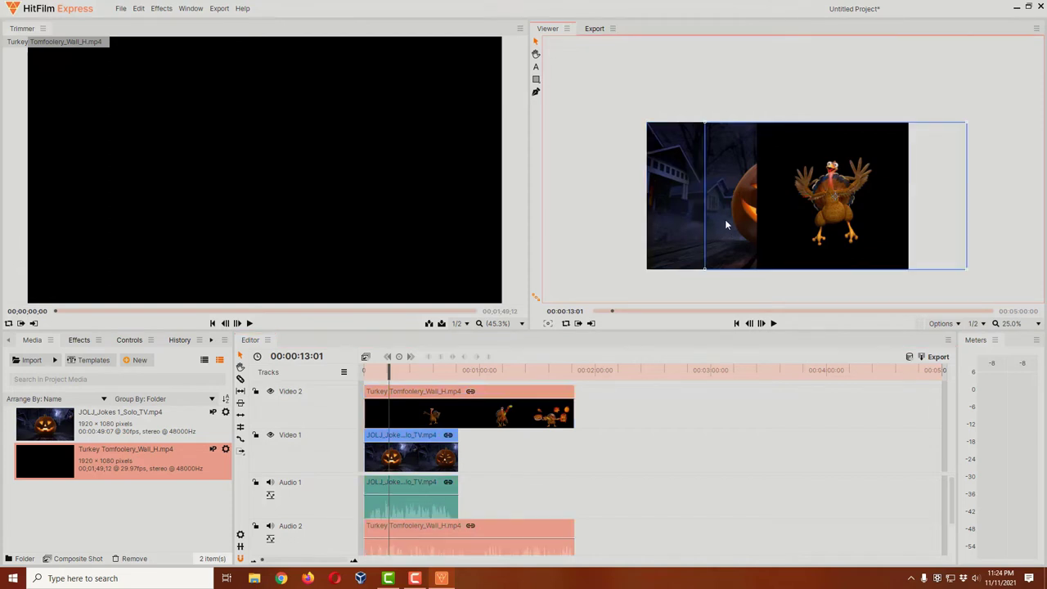
click(689, 219)
drag(688, 220, 630, 228)
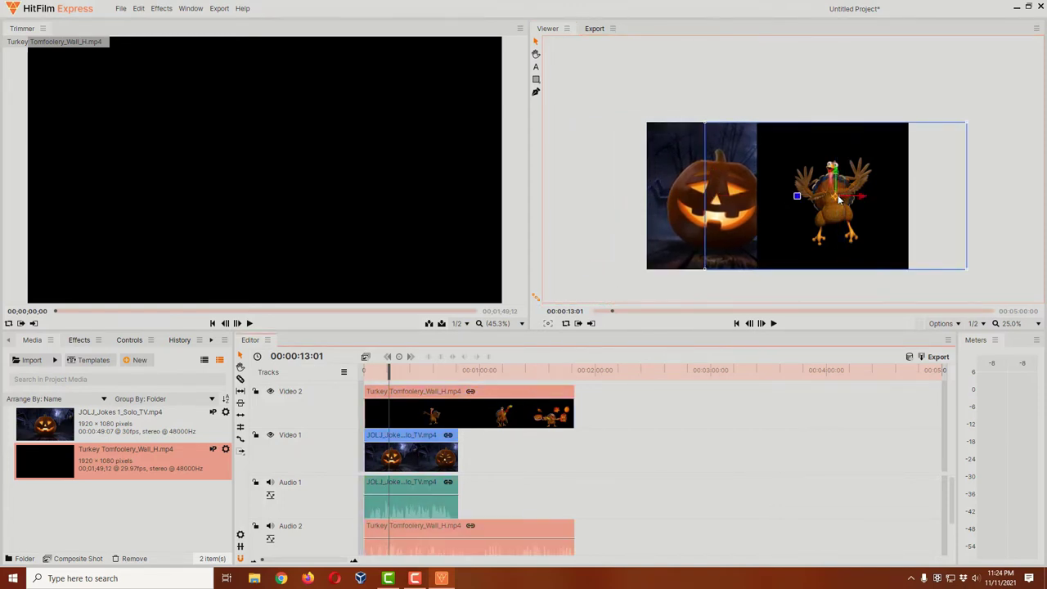
mouse_move(843, 200)
mouse_down()
mouse_move(863, 197)
mouse_move(851, 207)
mouse_up()
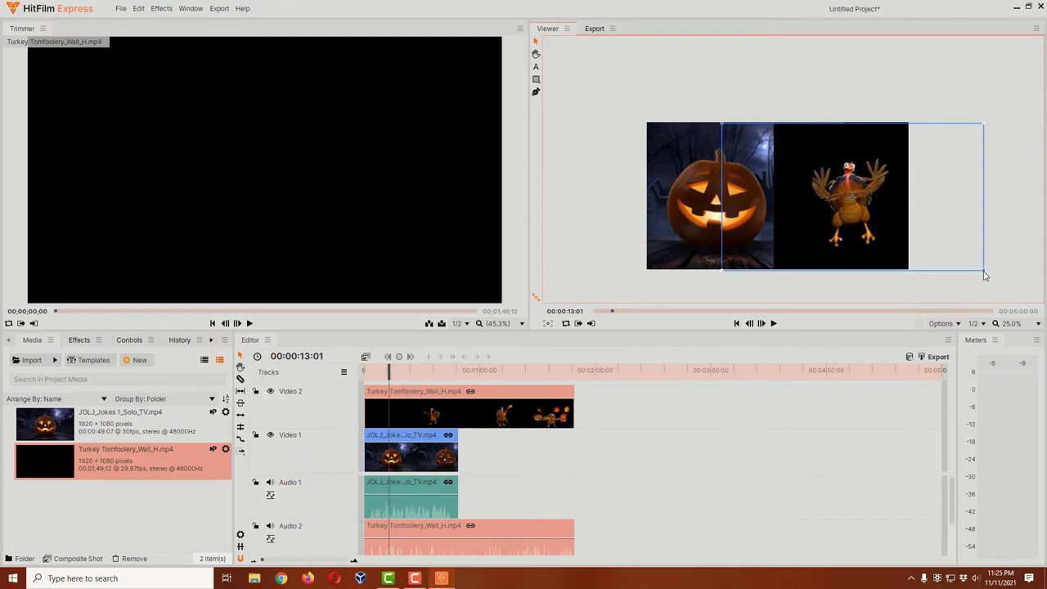
Rescale the turkey layer by its corner handle, ending larger to fill the right half.
drag(985, 276, 966, 307)
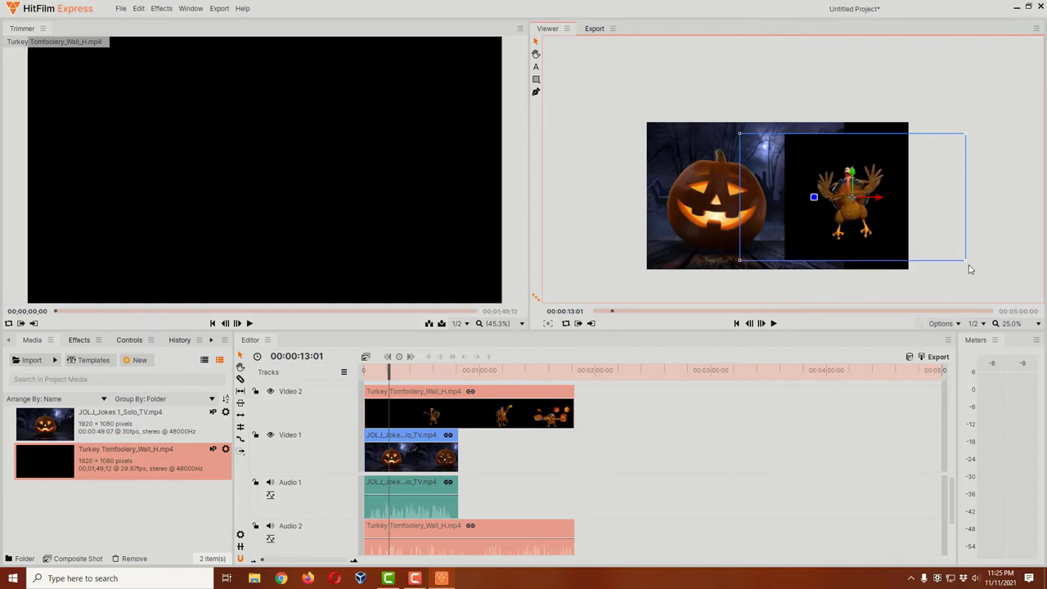
drag(967, 266, 946, 269)
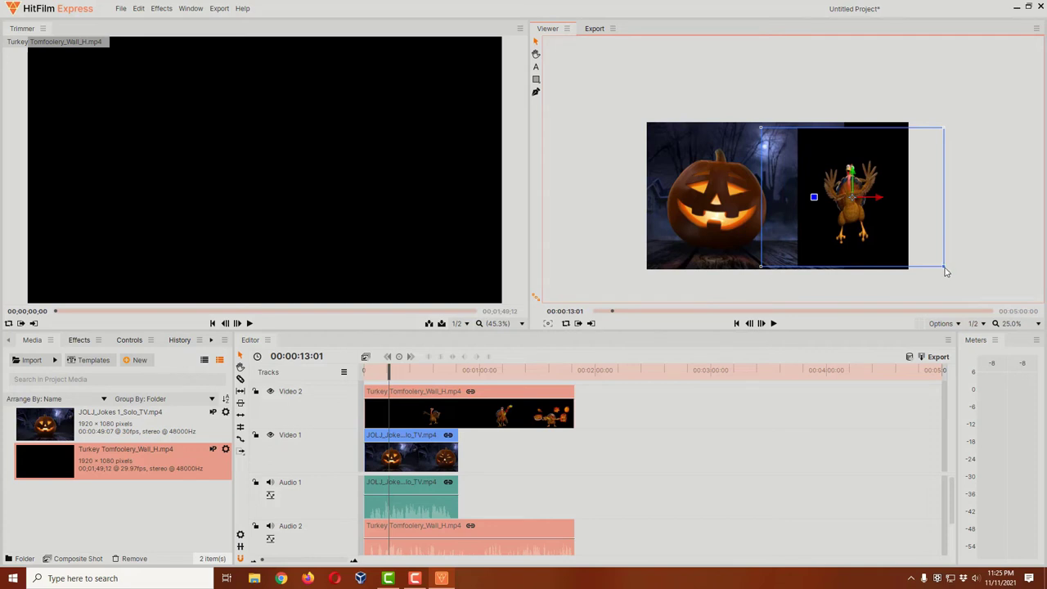
drag(946, 270, 988, 308)
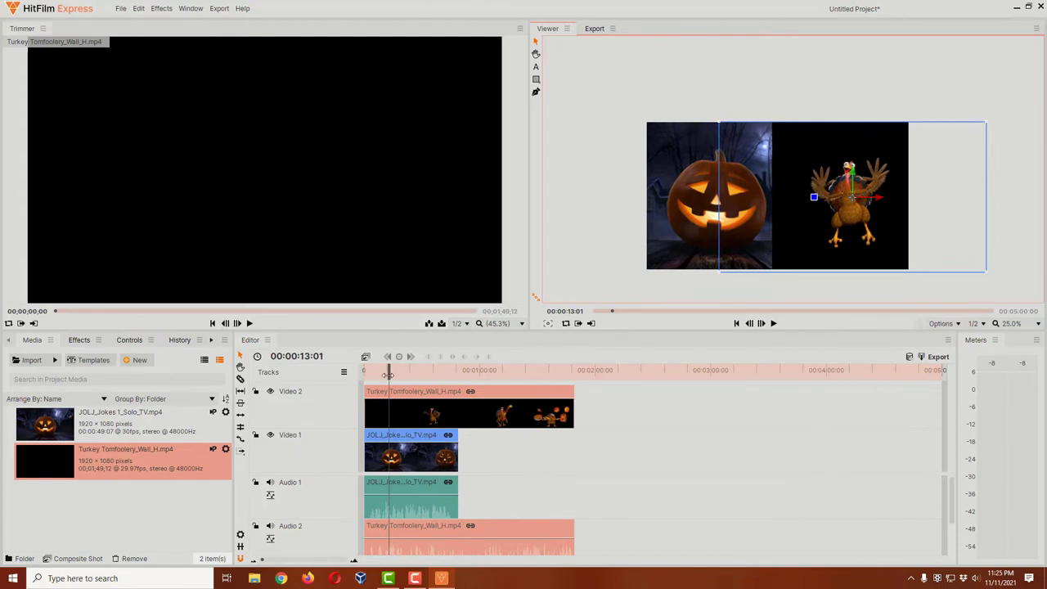
Scrub to 00:00:50:29, past the pumpkin clip's end, and select the turkey clip.
drag(388, 375, 463, 374)
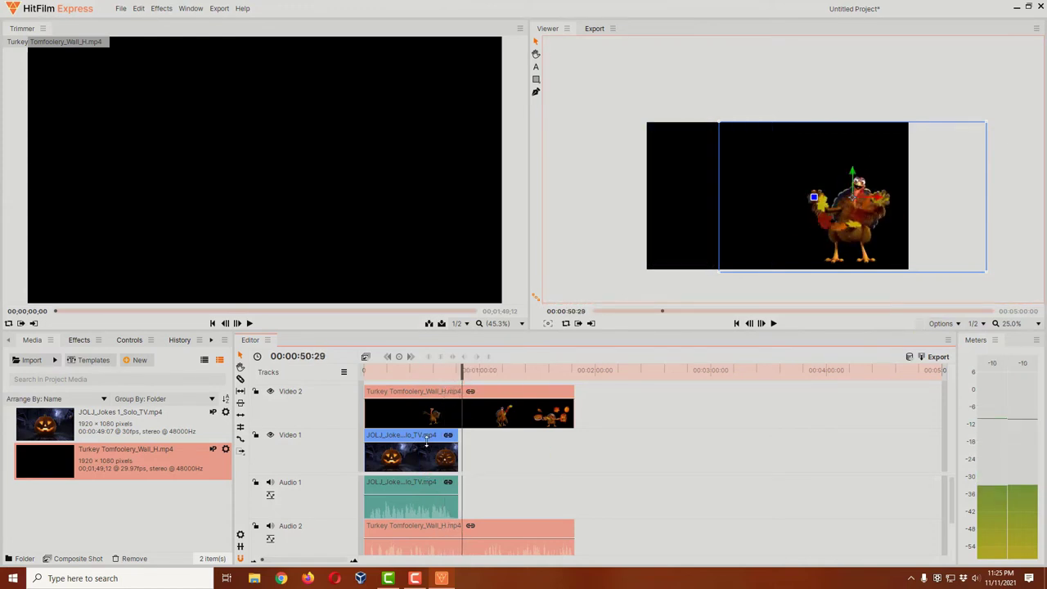
click(425, 437)
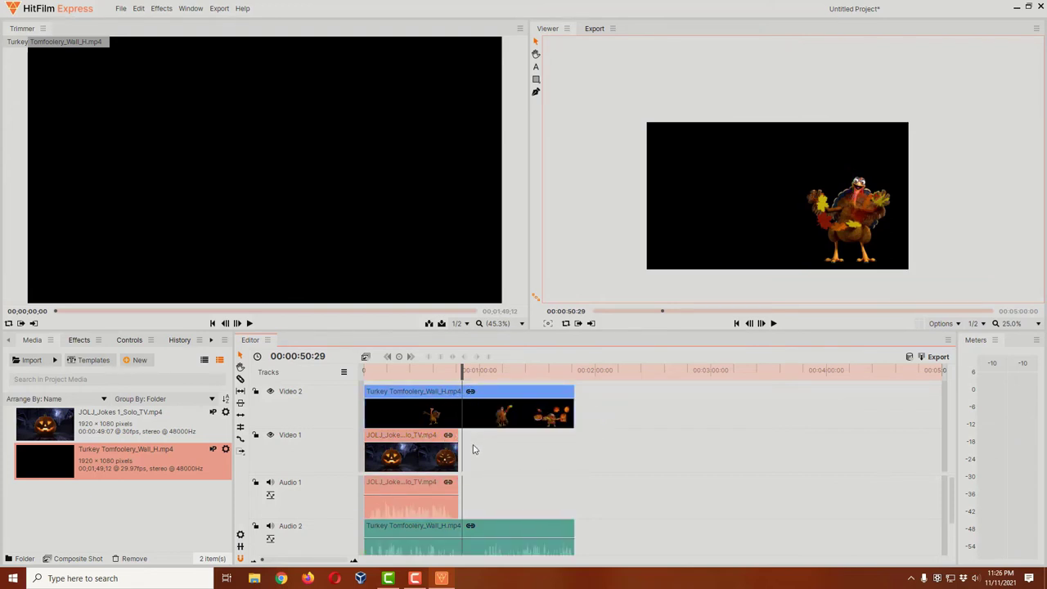
Copy the pumpkin clip, paste it after the original on Video 1, and butt them together.
right_click(428, 439)
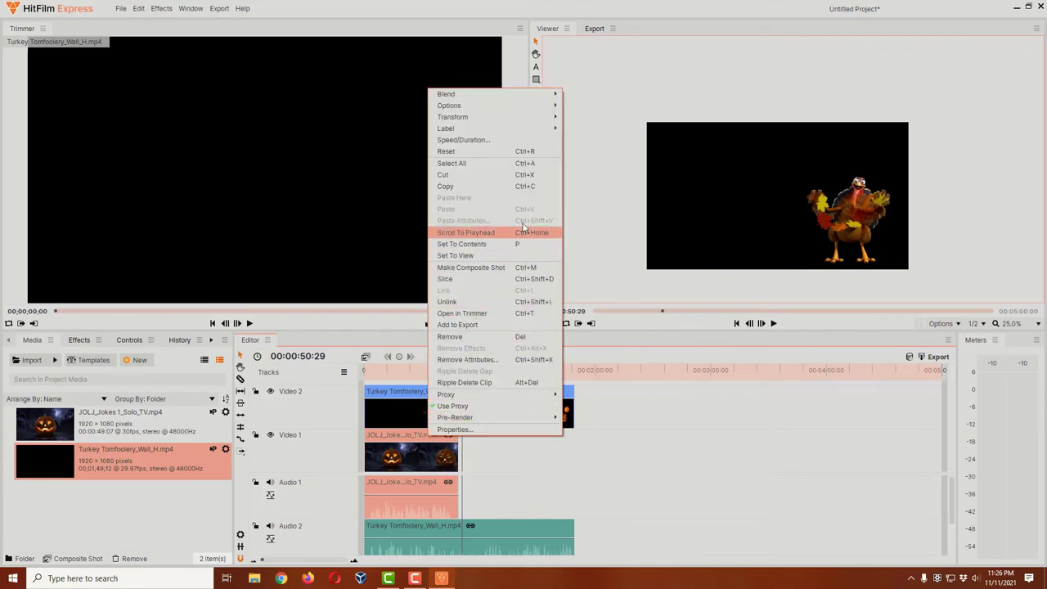
click(526, 186)
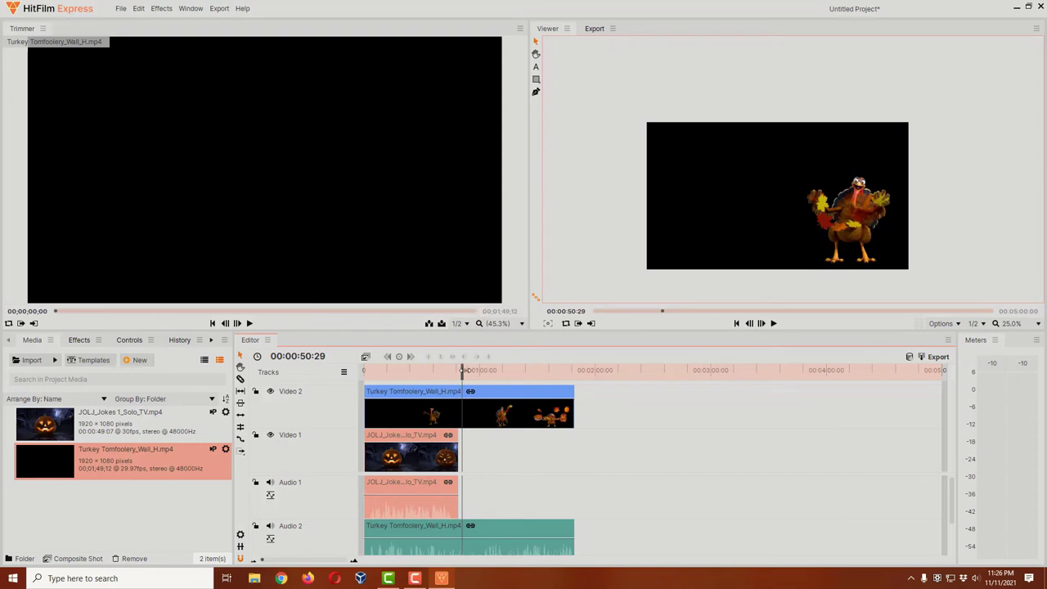
drag(466, 375, 484, 374)
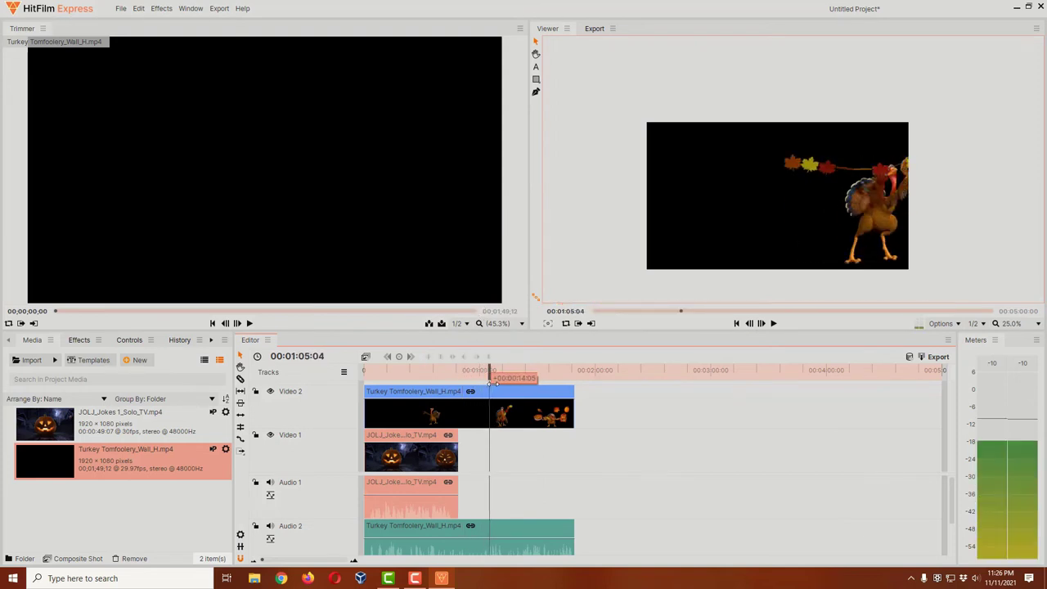
right_click(508, 463)
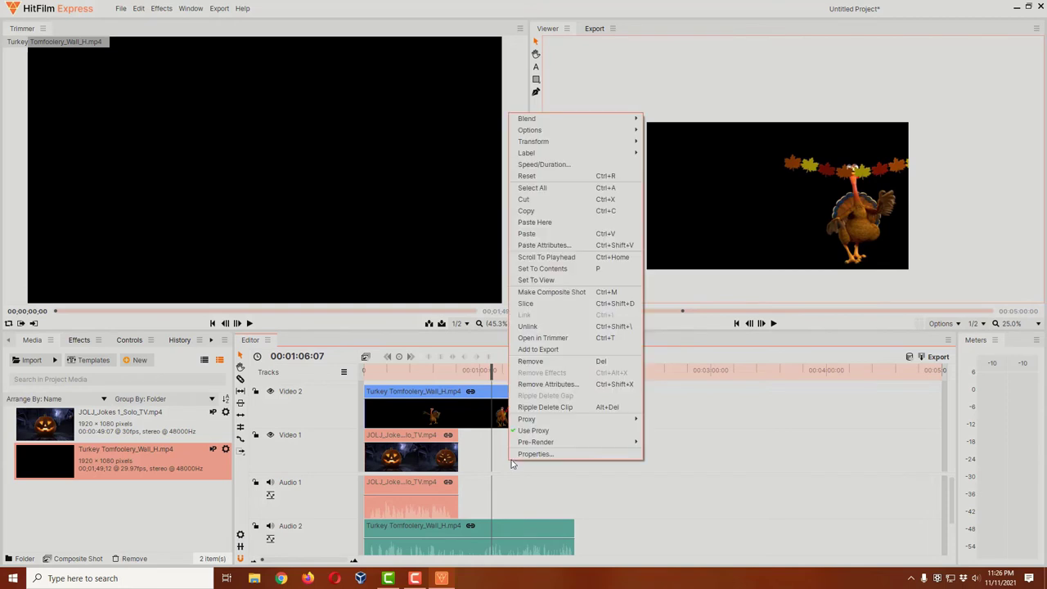
click(577, 237)
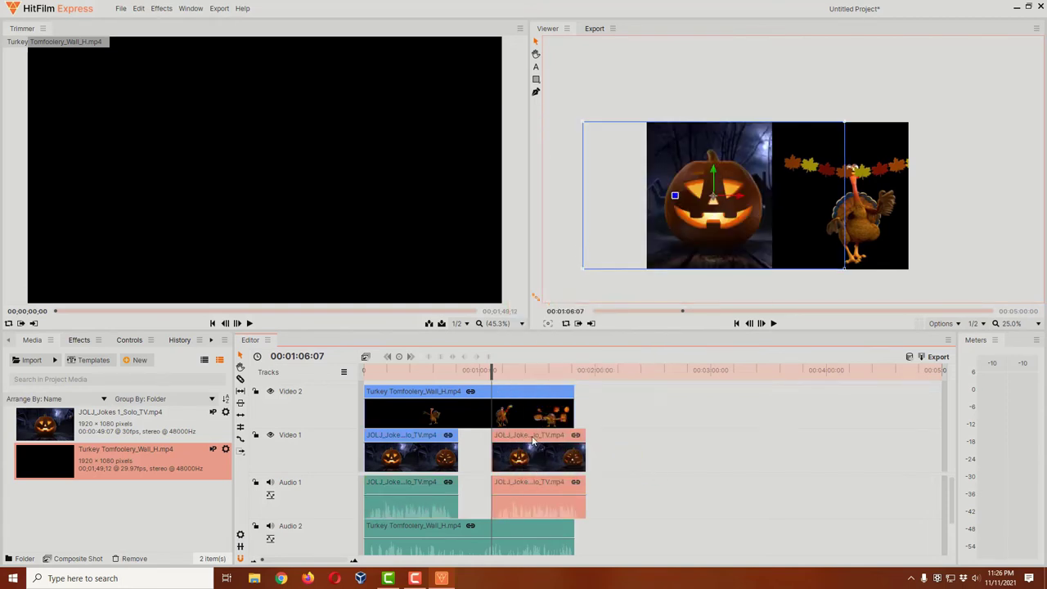
drag(532, 439, 498, 441)
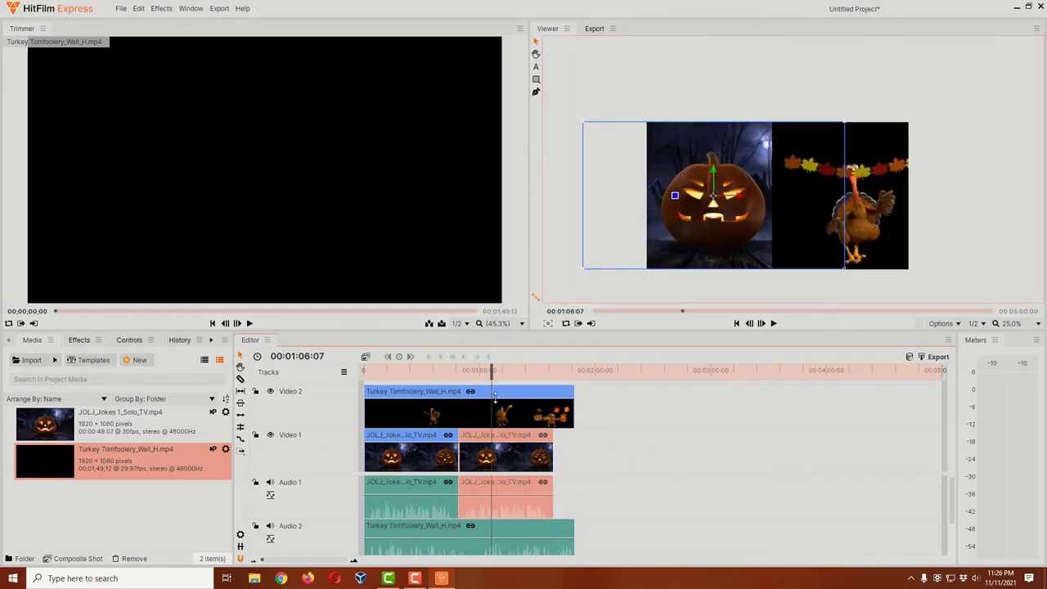
drag(492, 372, 501, 396)
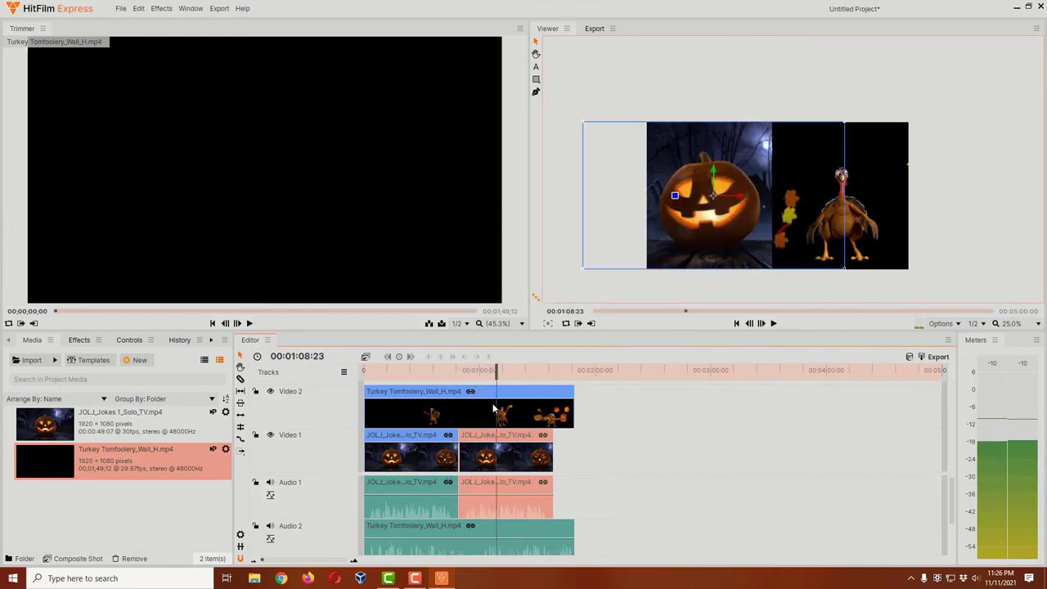
Scrub toward the sequence end, then play and stop from 00:00:30:00 to check the duplicated pumpkin clip.
drag(505, 373, 563, 382)
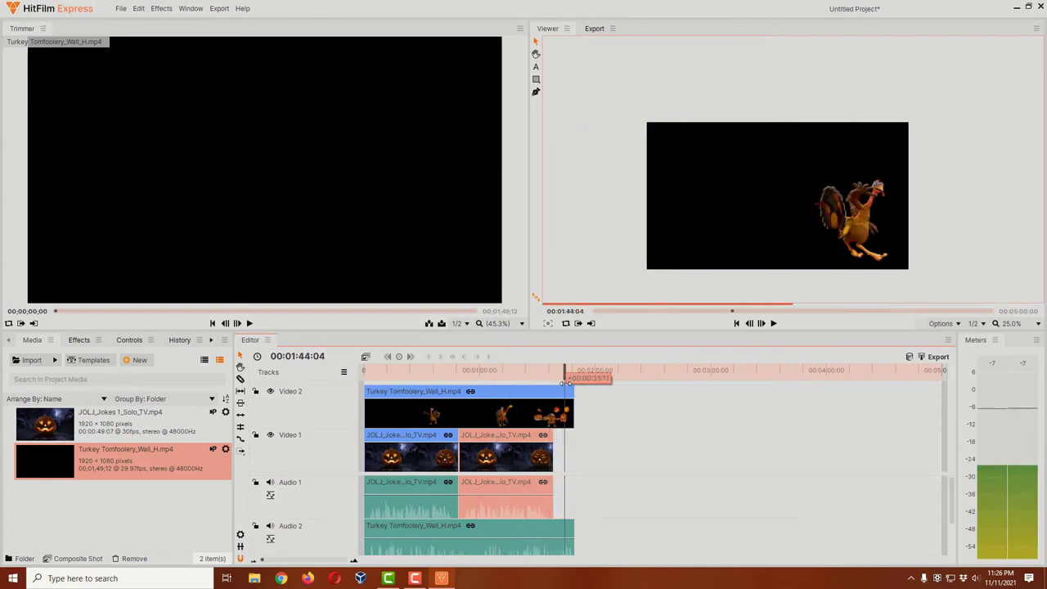
click(513, 373)
click(421, 370)
key(space)
key(space)
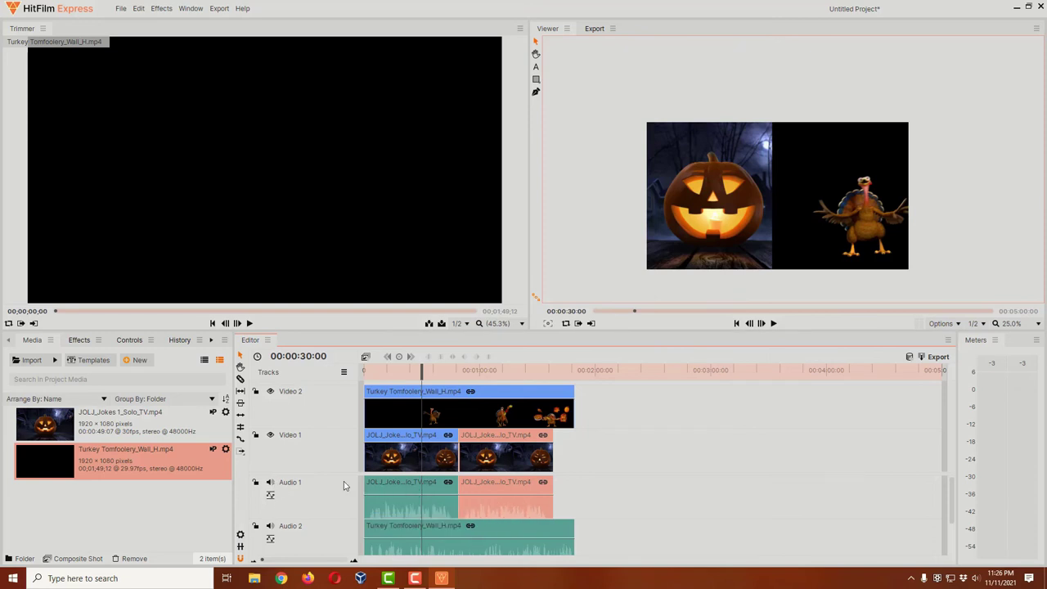
Mute the Audio 1 pumpkin track, scrub to check the sound, and drop the first clip's level to -17.33.
click(408, 441)
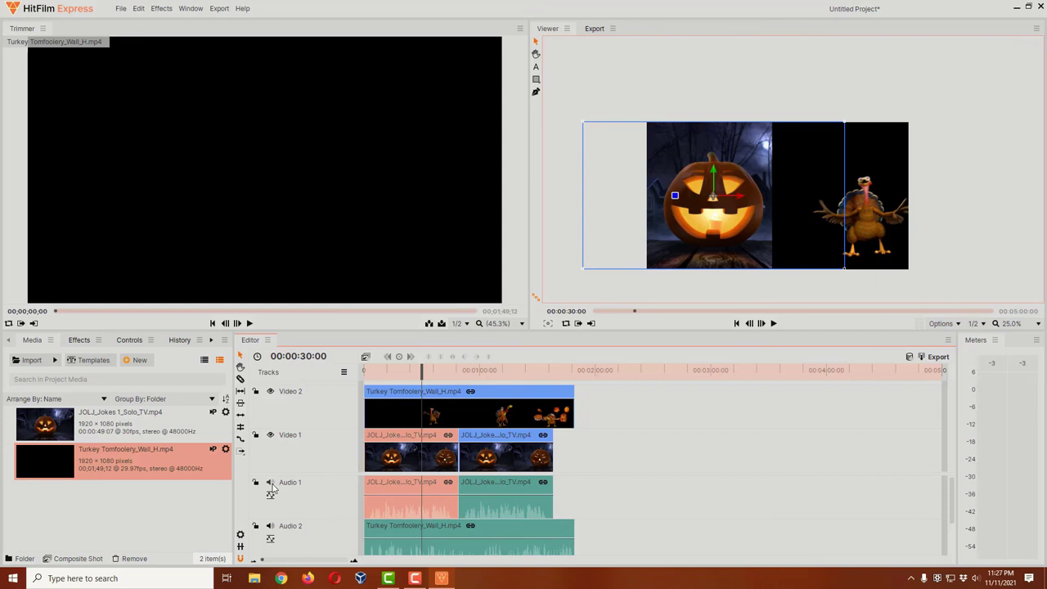
click(270, 484)
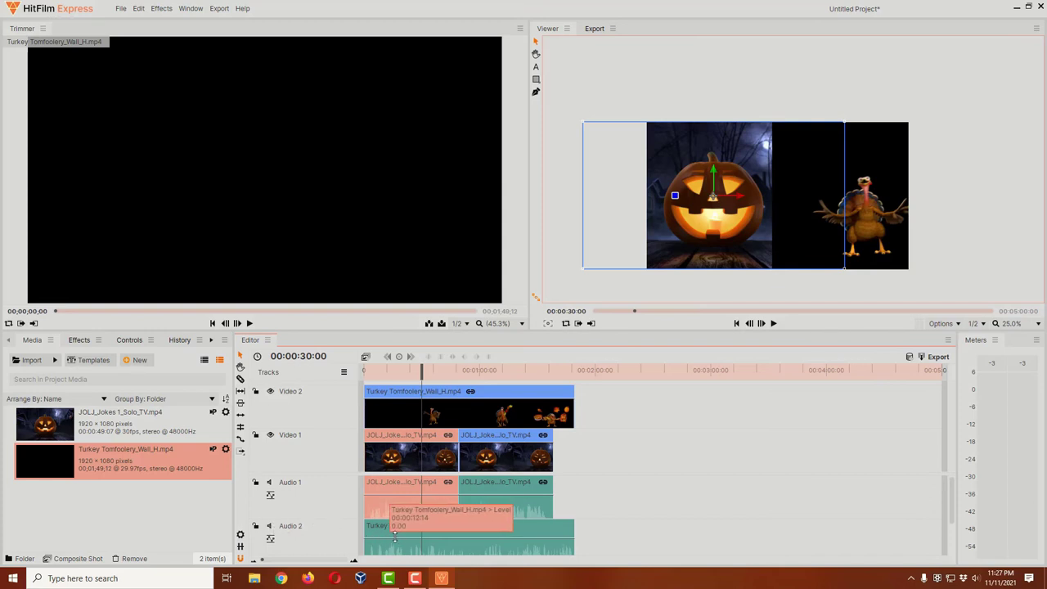
drag(423, 373, 437, 401)
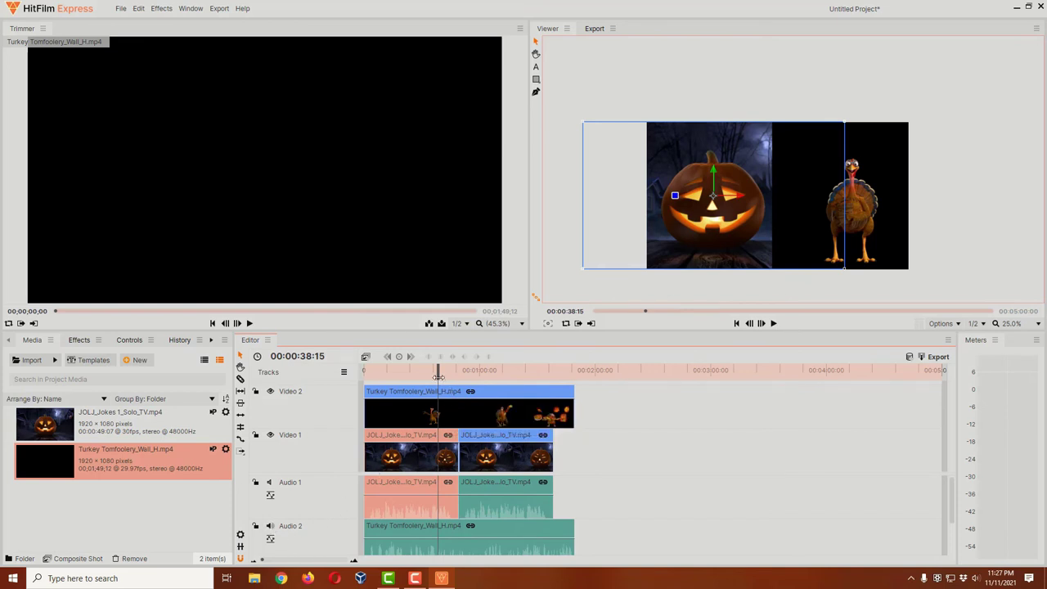
mouse_move(437, 374)
mouse_down()
mouse_move(506, 386)
mouse_move(440, 378)
mouse_up()
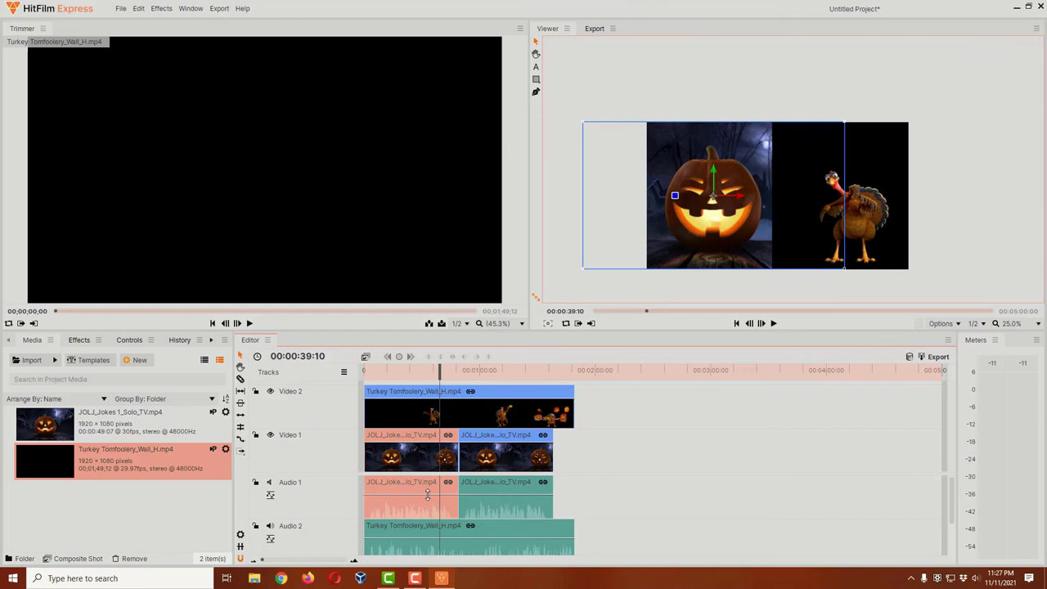
drag(427, 496, 401, 493)
click(939, 357)
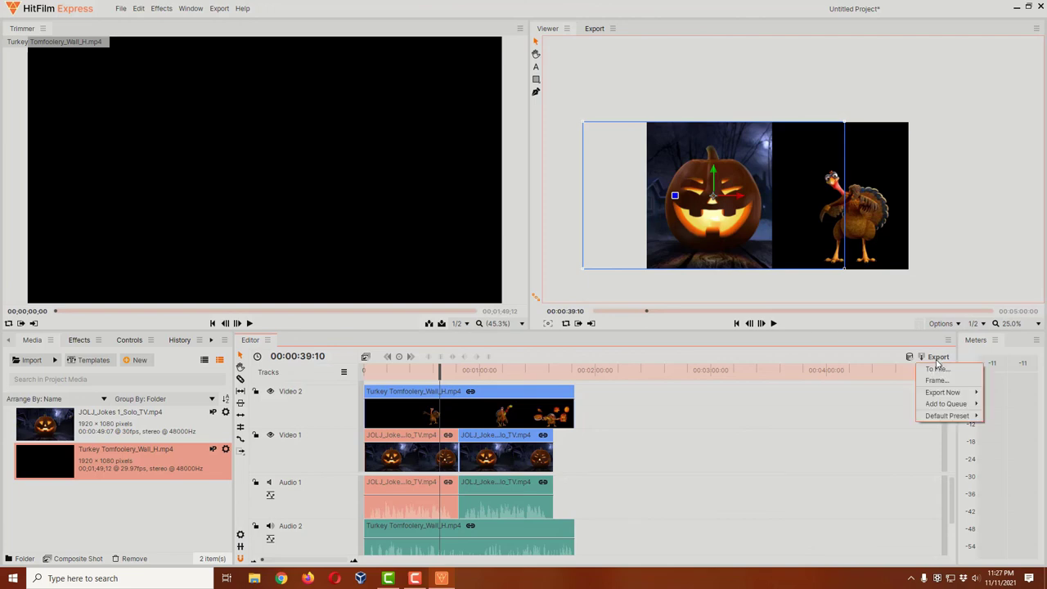
click(947, 372)
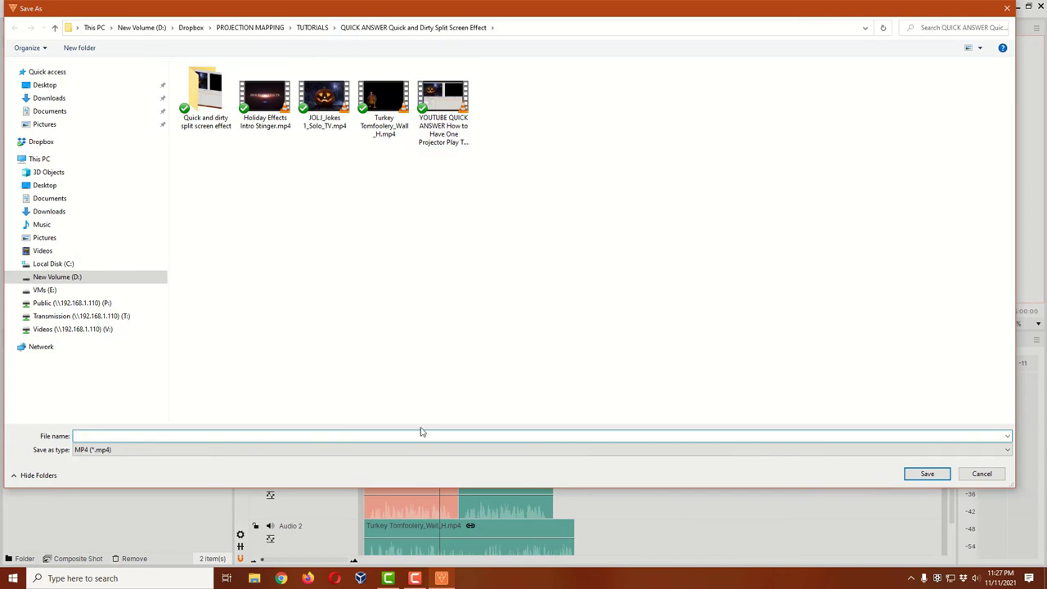
click(984, 475)
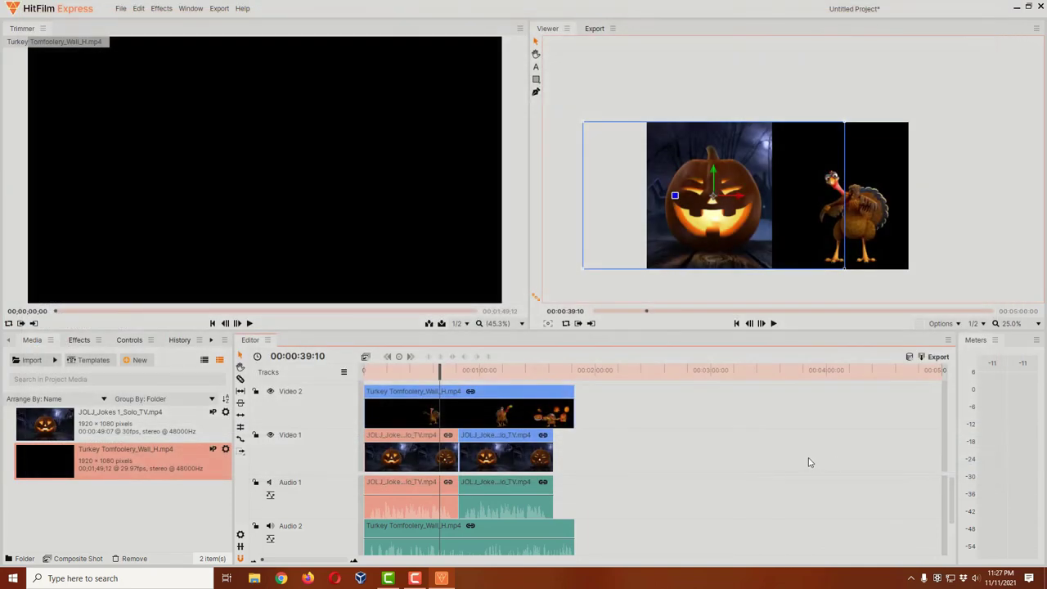